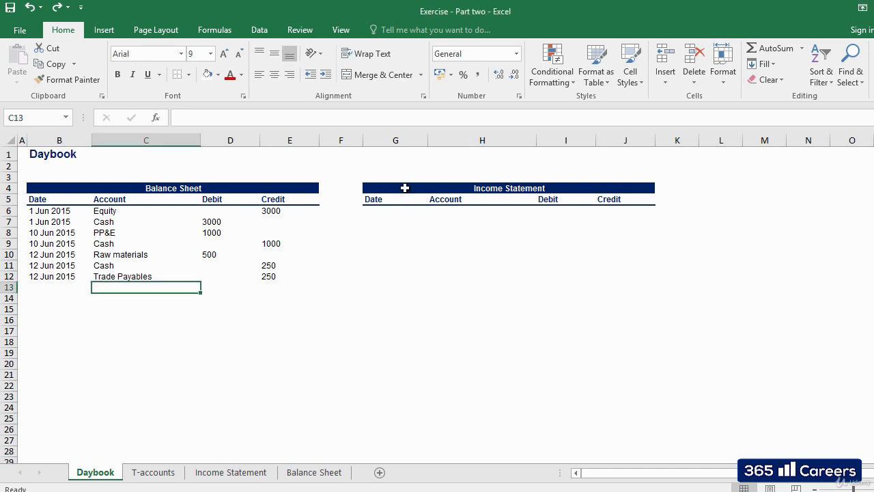
{"action": "left_click_drag", "start_coordinate": [401, 185], "coordinate": [412, 277]}
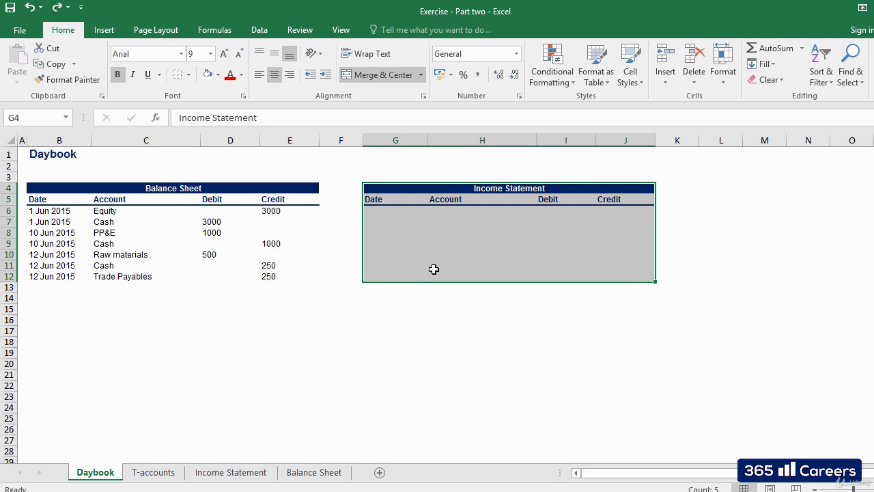
{"action": "left_click", "coordinate": [400, 296]}
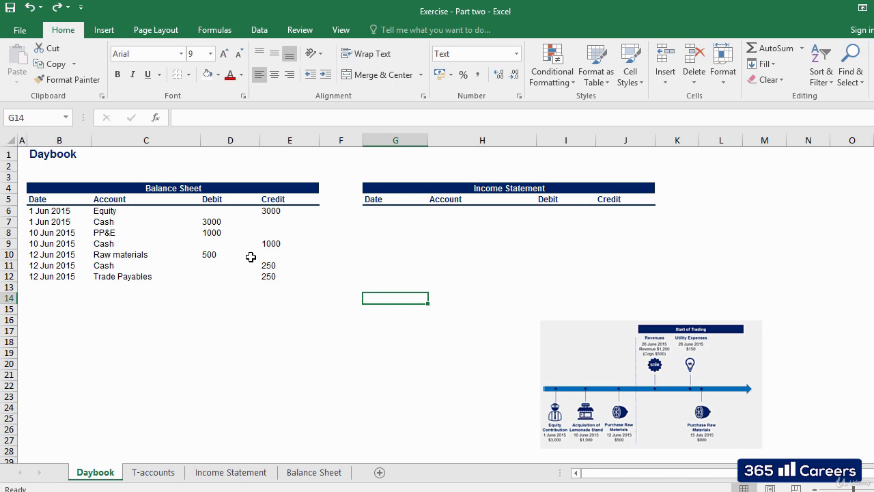
{"action": "left_click", "coordinate": [217, 254]}
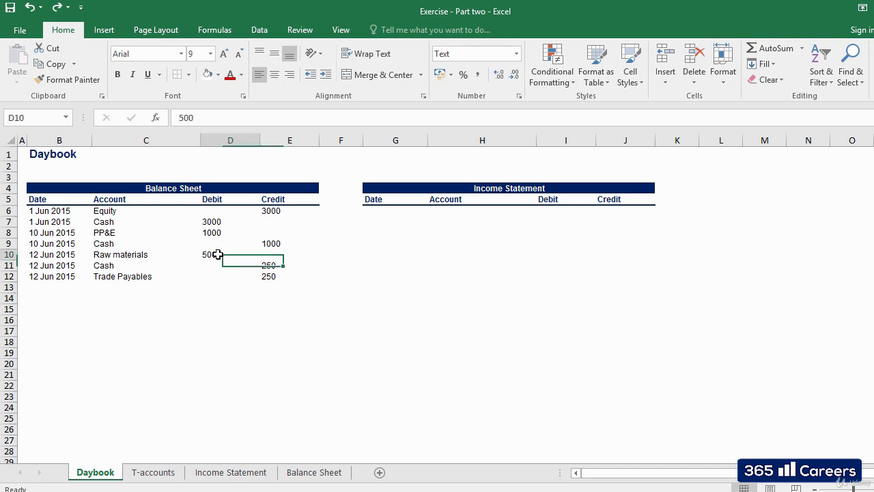
{"action": "left_click_drag", "start_coordinate": [217, 254], "coordinate": [274, 255]}
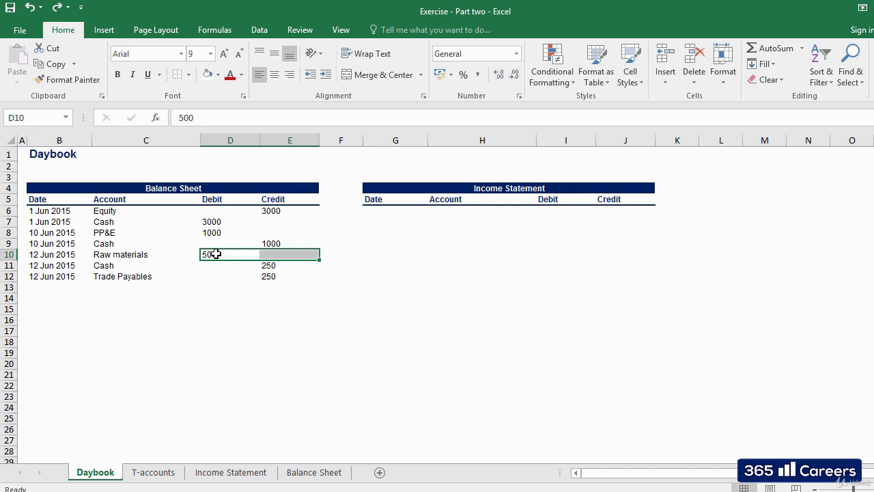
Start a new Balance Sheet daybook entry in row 13 with the account Raw materials and the date 26 Jun 2015
{"action": "left_click", "coordinate": [139, 285]}
{"action": "type", "text": "Raw materials"}
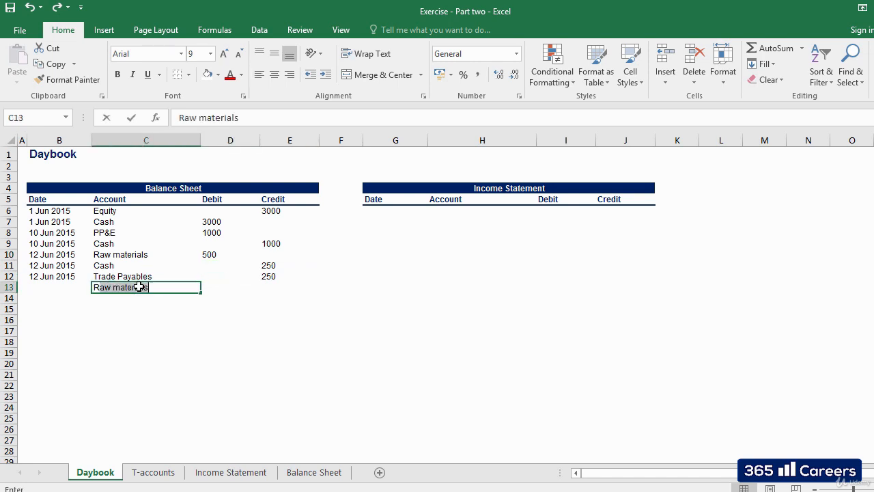
{"action": "key", "text": "Tab"}
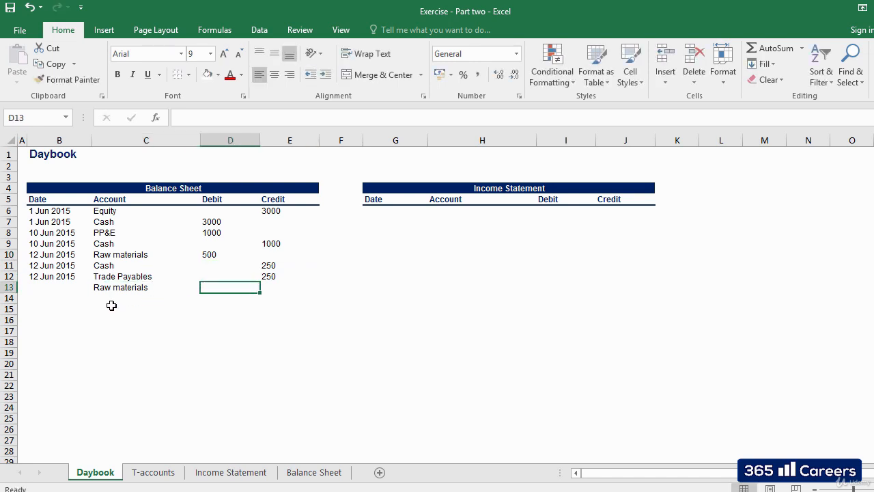
{"action": "left_click", "coordinate": [110, 300]}
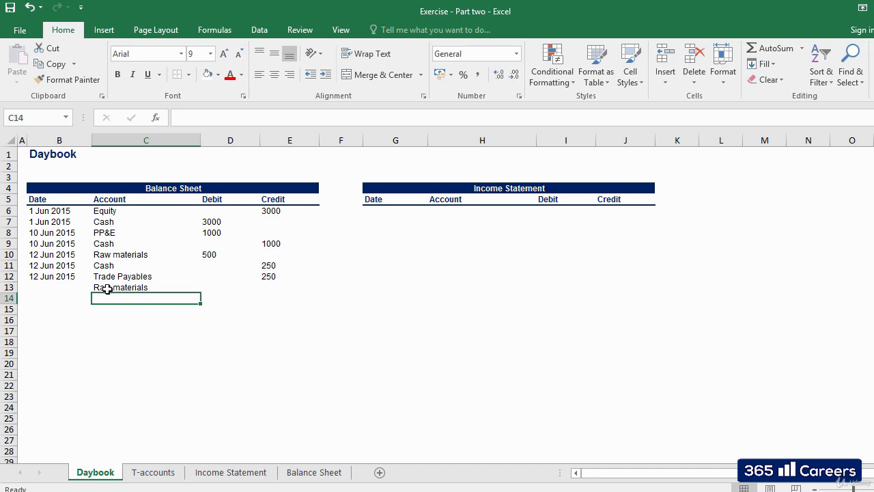
{"action": "left_click", "coordinate": [103, 288]}
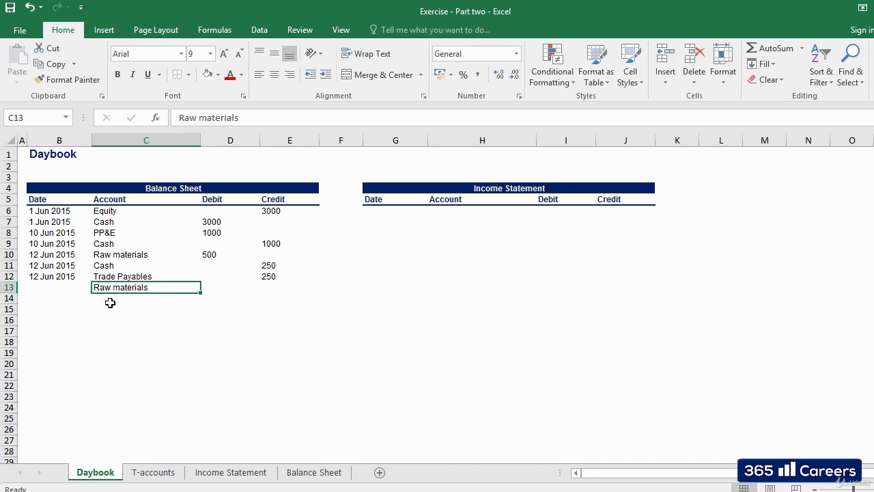
{"action": "left_click", "coordinate": [71, 289]}
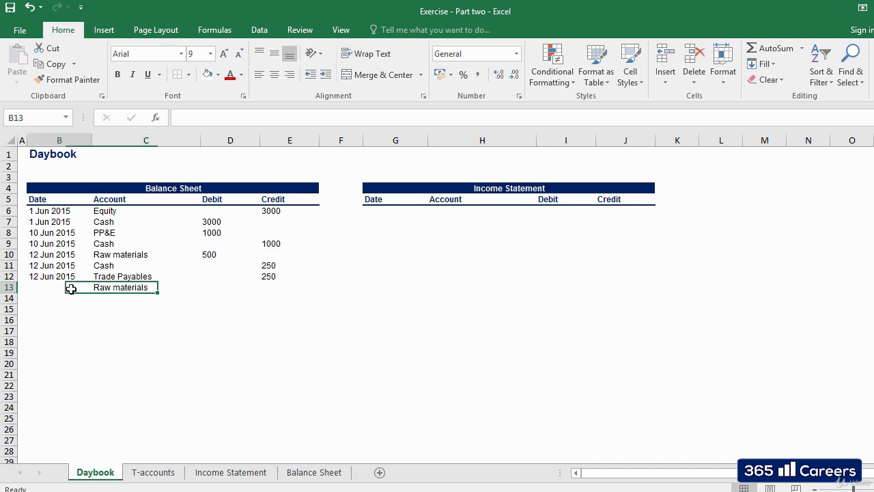
{"action": "type", "text": "26 Jun 2015"}
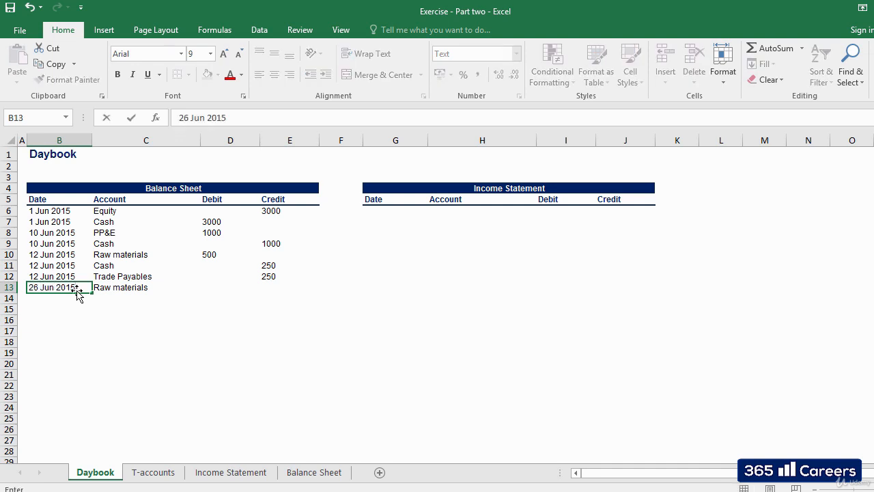
{"action": "key", "text": "ctrl+Return"}
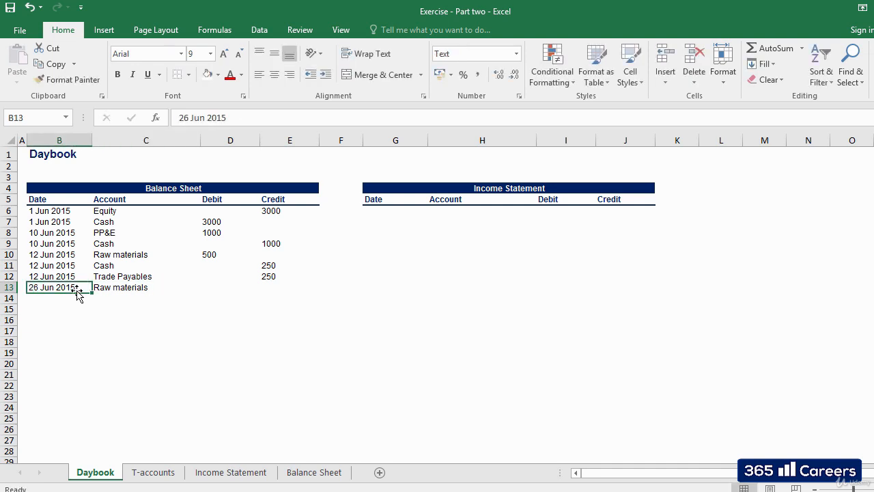
Copy the 26 Jun 2015 date from B13 into the first Income Statement daybook row, cell G6
{"action": "key", "text": "ctrl+c"}
{"action": "key", "text": "Right"}
{"action": "key", "text": "Right"}
{"action": "key", "text": "Right"}
{"action": "key", "text": "Right"}
{"action": "key", "text": "Right"}
{"action": "key", "text": "ctrl+Up"}
{"action": "key", "text": "Down"}
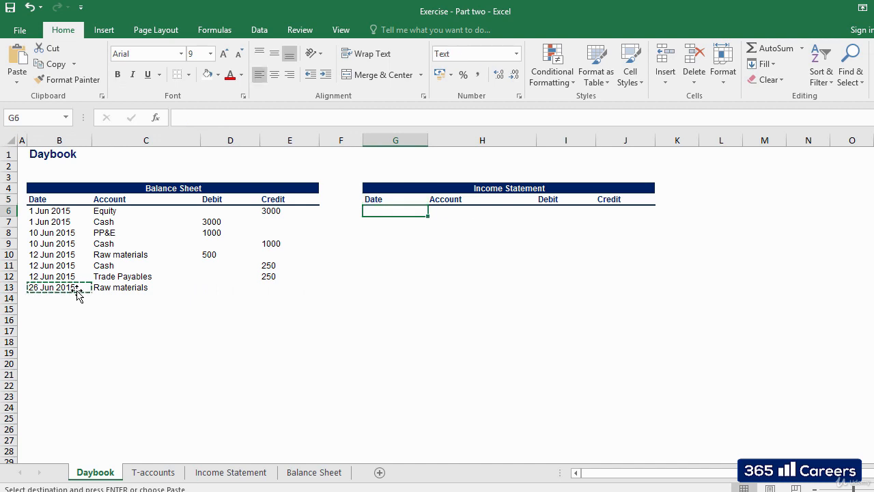
{"action": "key", "text": "ctrl+v"}
Enter a credit of 400 for the 26 Jun 2015 Raw materials entry in E13
{"action": "key", "text": "Left"}
{"action": "key", "text": "Left"}
{"action": "key", "text": "Down"}
{"action": "key", "text": "Down"}
{"action": "key", "text": "Down"}
{"action": "key", "text": "Left"}
{"action": "key", "text": "Down"}
{"action": "key", "text": "Escape"}
{"action": "key", "text": "Down"}
{"action": "key", "text": "Down"}
{"action": "key", "text": "Down"}
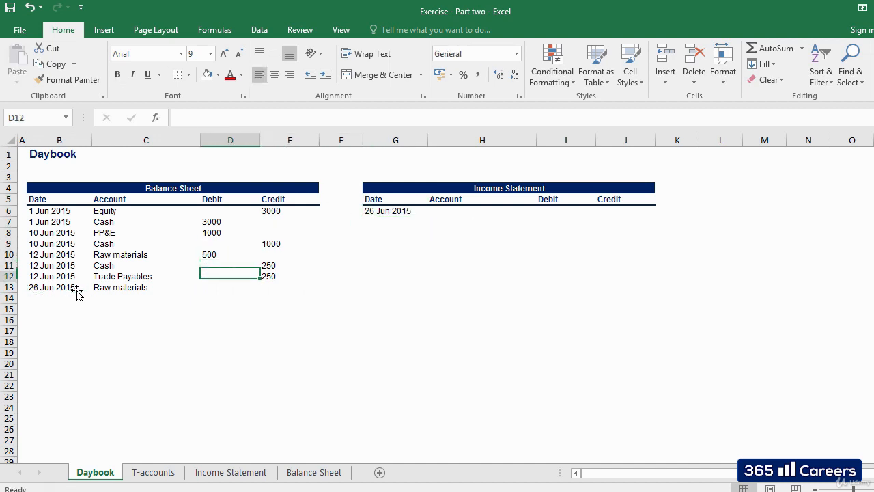
{"action": "key", "text": "Left"}
{"action": "key", "text": "shift+Right"}
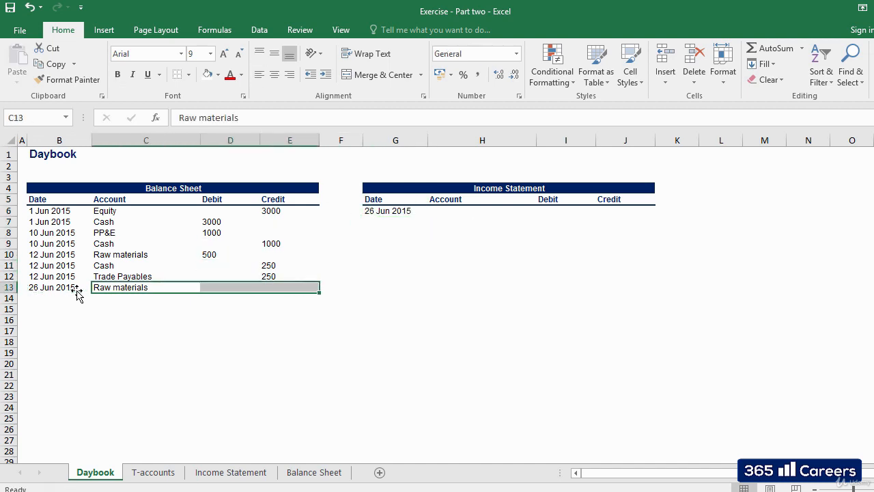
{"action": "key", "text": "Right"}
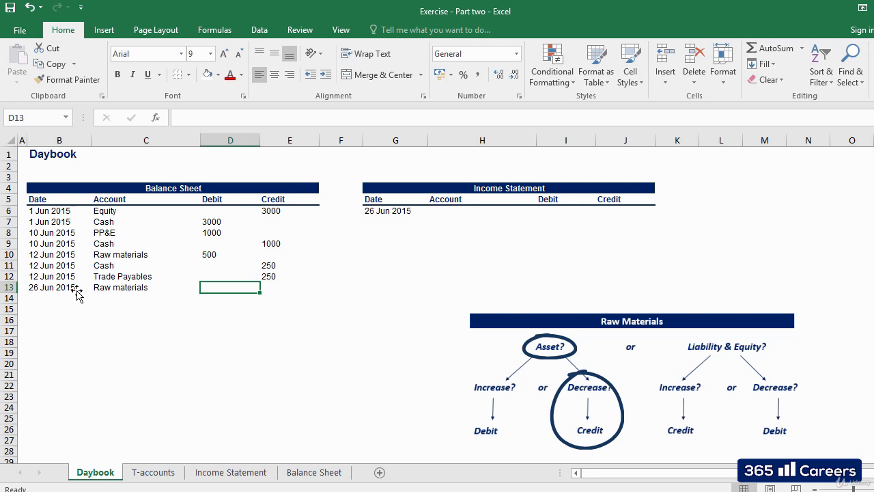
{"action": "key", "text": "Right"}
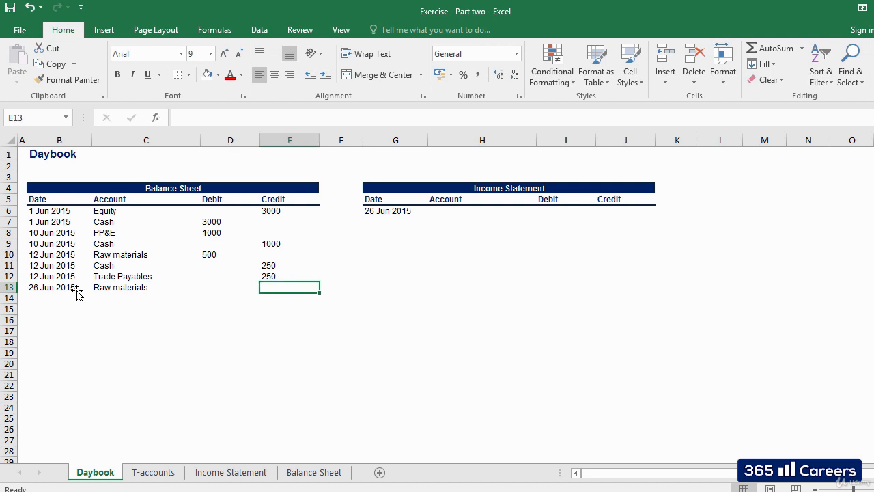
{"action": "type", "text": "400"}
{"action": "key", "text": "Tab"}
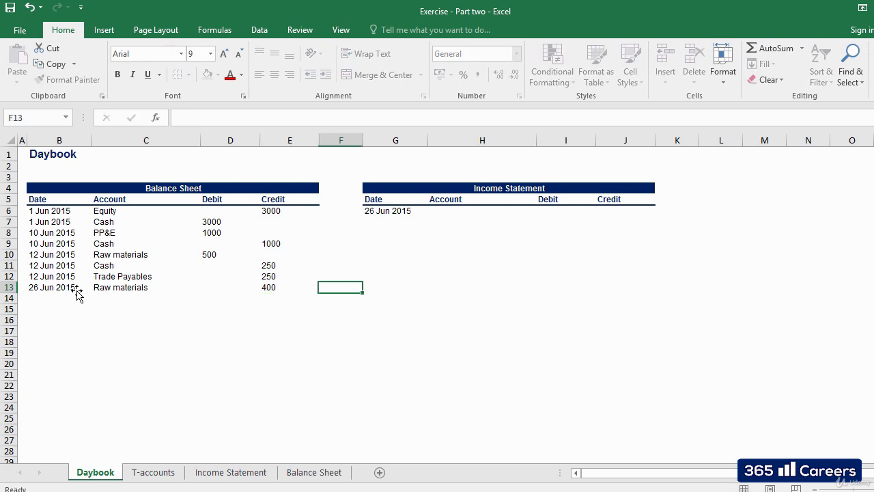
Record Cost of goods sold as the Income Statement account in H6 with a debit of 400 in I6
{"action": "left_click", "coordinate": [437, 216]}
{"action": "type", "text": "Cos"}
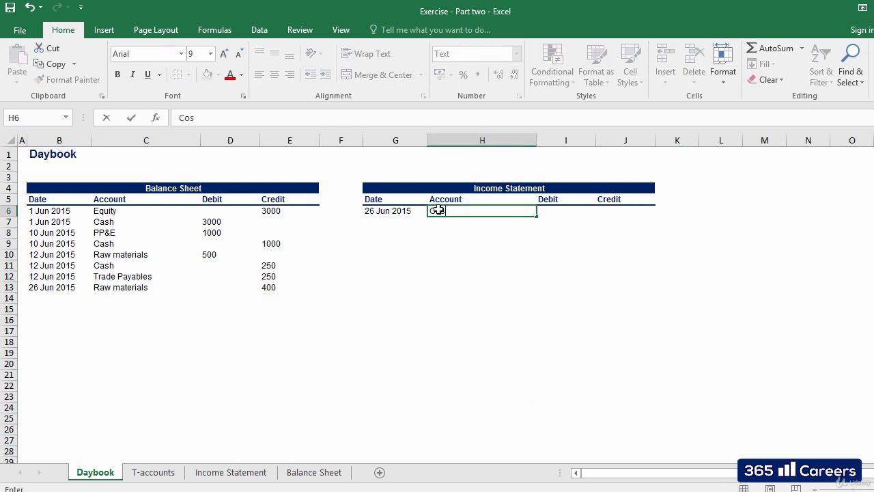
{"action": "type", "text": "t of ooods sold"}
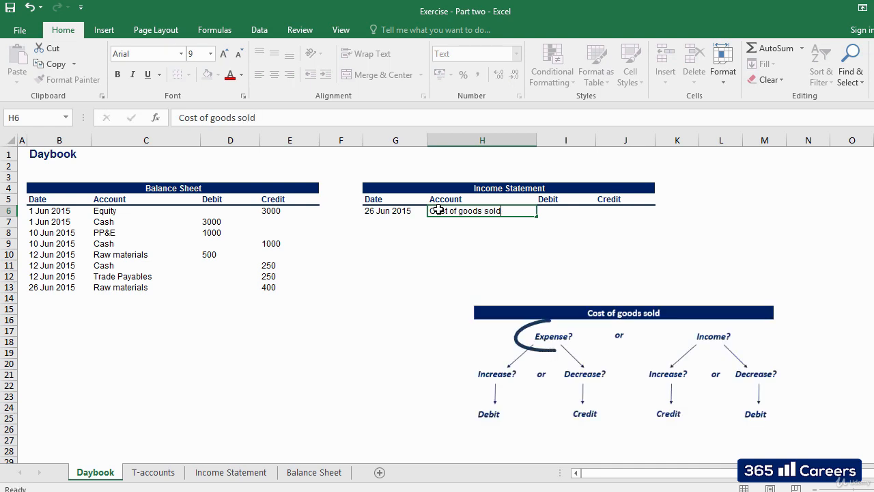
{"action": "key", "text": "Tab"}
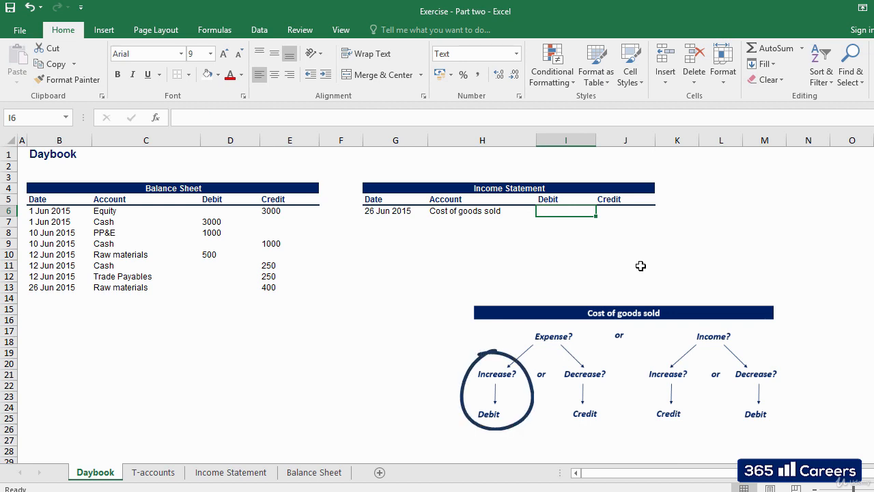
{"action": "type", "text": "400"}
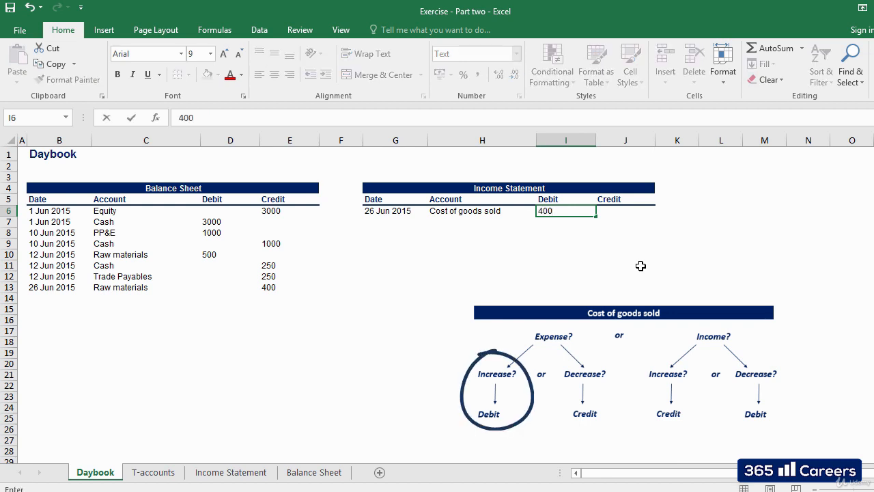
{"action": "key", "text": "Tab"}
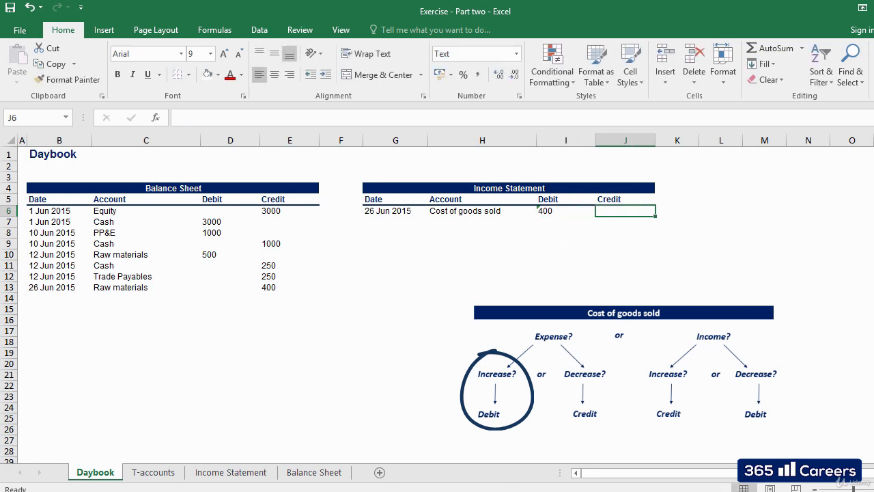
{"action": "left_click", "coordinate": [562, 209]}
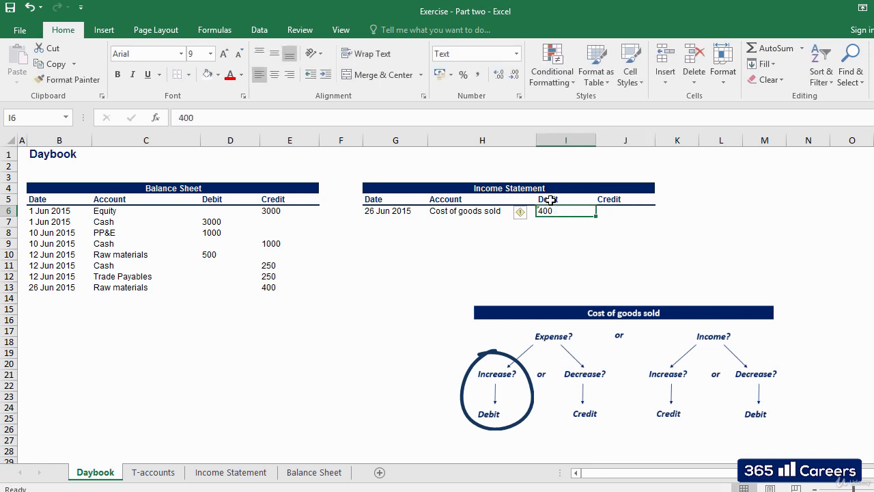
{"action": "left_click", "coordinate": [361, 256]}
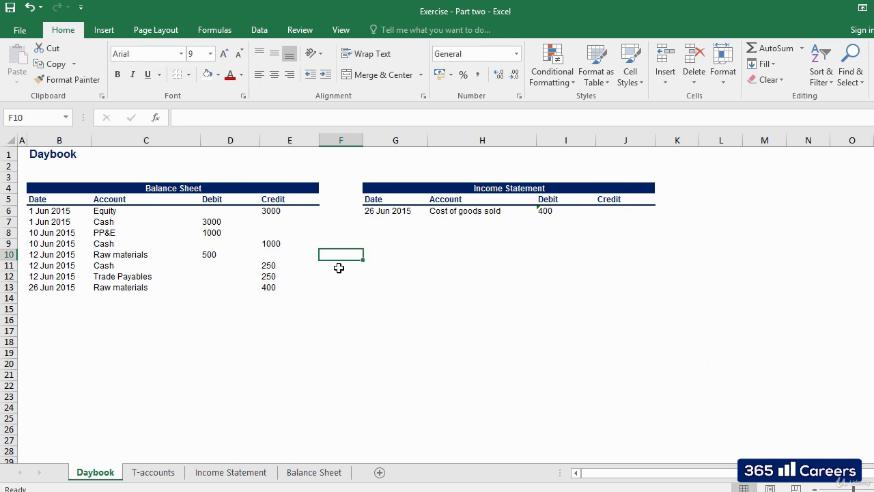
{"action": "left_click", "coordinate": [272, 286]}
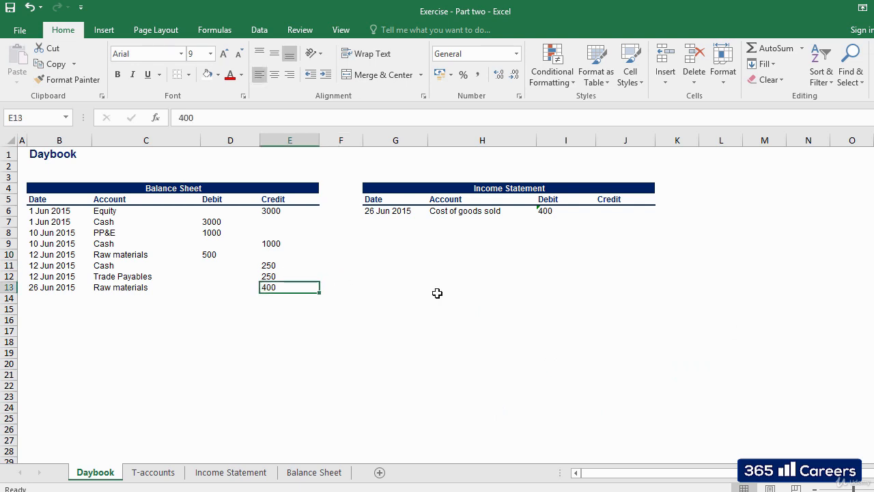
{"action": "left_click", "coordinate": [554, 211]}
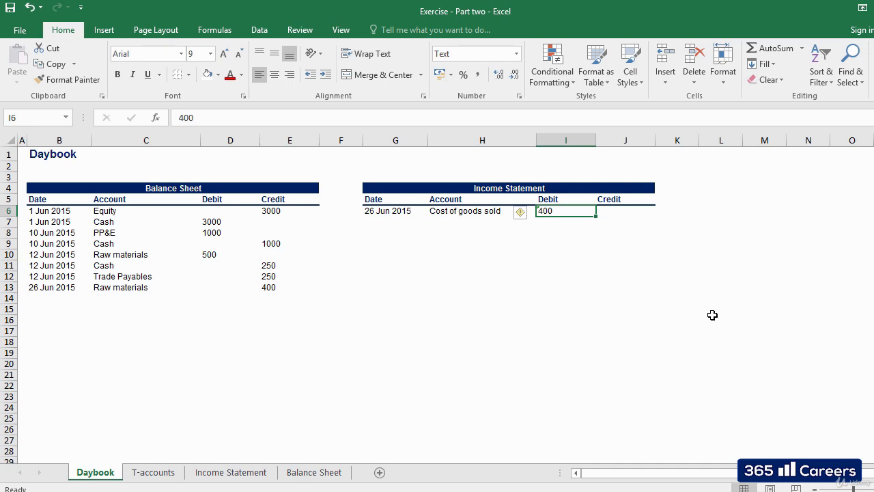
On the T-accounts sheet, copy the Equity T-account (G6:H9) to L6 under Expenses and to P6 under Income
{"action": "key", "text": "ctrl+Page_Down"}
{"action": "left_click", "coordinate": [525, 254]}
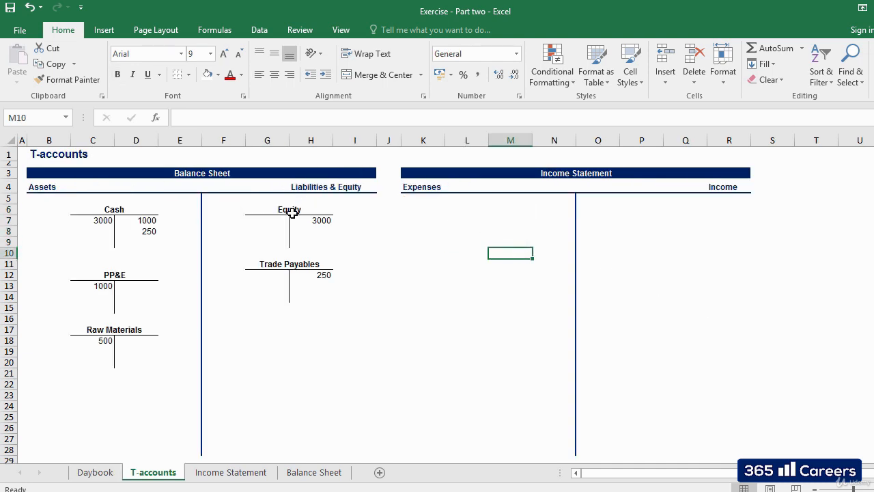
{"action": "left_click_drag", "start_coordinate": [292, 213], "coordinate": [283, 242]}
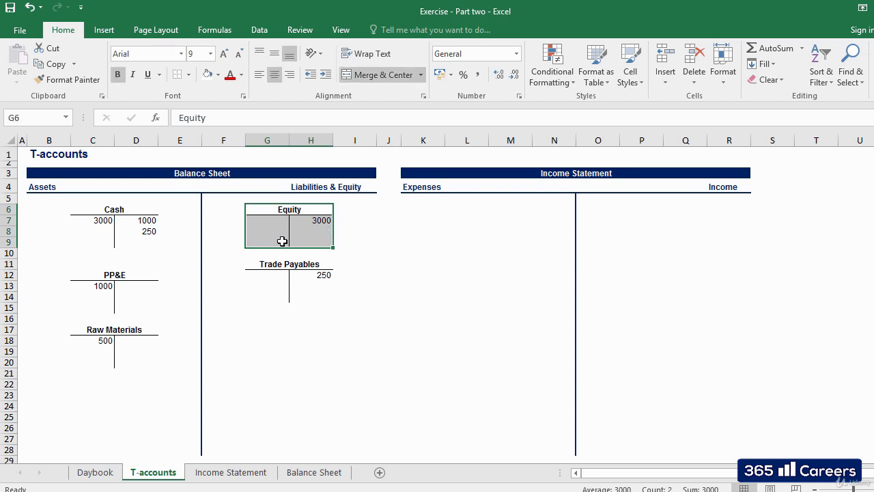
{"action": "key", "text": "ctrl+c"}
{"action": "key", "text": "Right"}
{"action": "key", "text": "Right"}
{"action": "key", "text": "Right"}
{"action": "key", "text": "Right"}
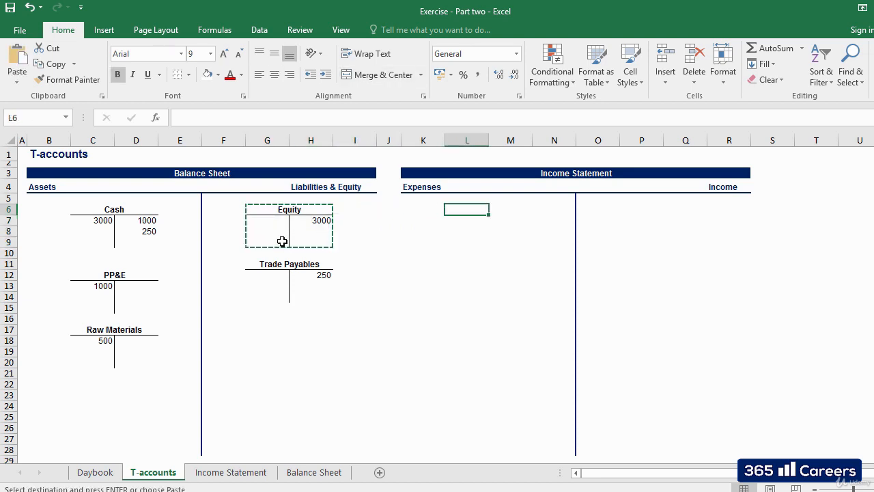
{"action": "key", "text": "ctrl+v"}
{"action": "key", "text": "Right"}
{"action": "key", "text": "Right"}
{"action": "key", "text": "Right"}
{"action": "key", "text": "ctrl+v"}
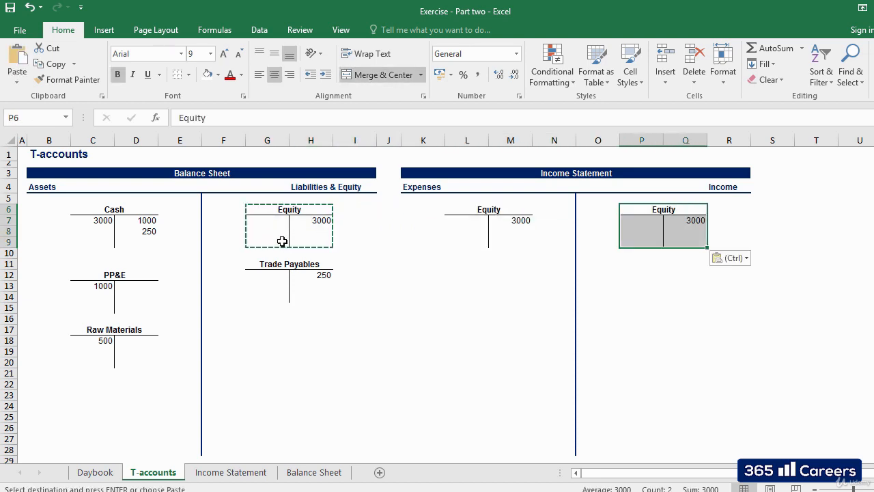
Clear the copied 3000 amounts from M7 and Q7 in the two new Income Statement T-accounts
{"action": "key", "text": "Down"}
{"action": "key", "text": "Left"}
{"action": "key", "text": "Left"}
{"action": "key", "text": "Left"}
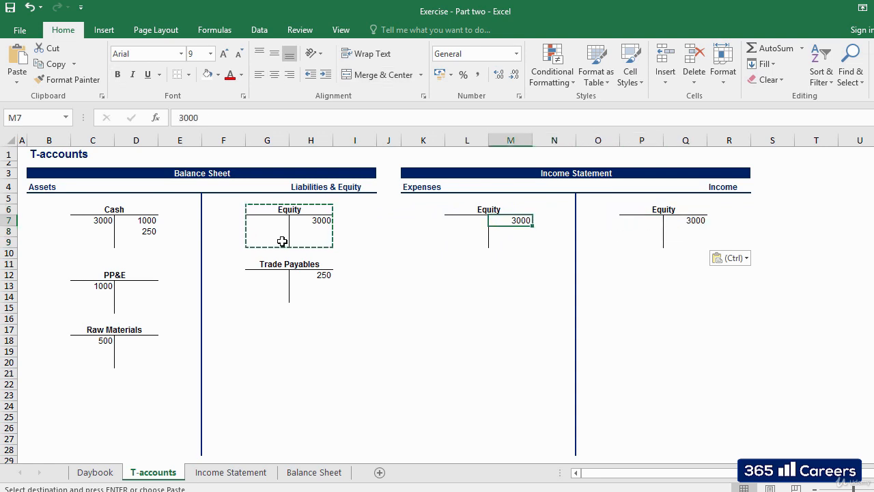
{"action": "key", "text": "Escape"}
{"action": "key", "text": "Right"}
{"action": "key", "text": "Right"}
{"action": "key", "text": "Right"}
{"action": "key", "text": "Right"}
{"action": "key", "text": "Delete"}
Retitle the copied T-account under Income, in P6, as Revenues
{"action": "key", "text": "Left"}
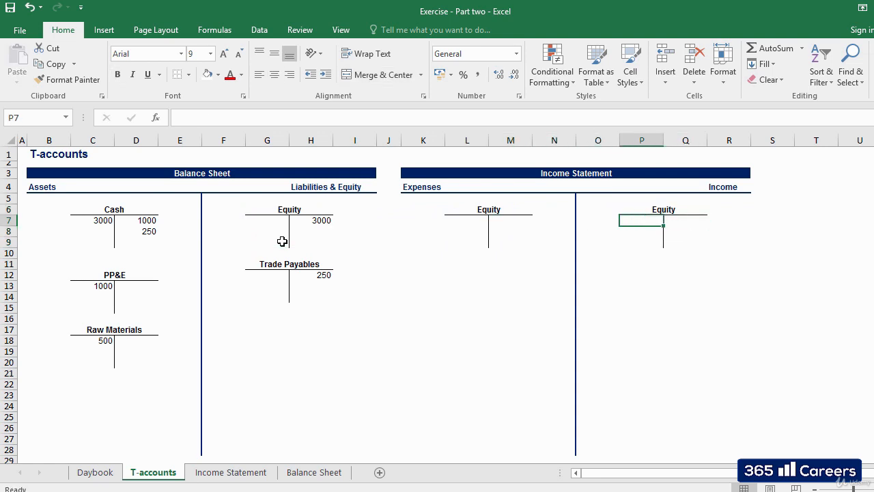
{"action": "key", "text": "Up"}
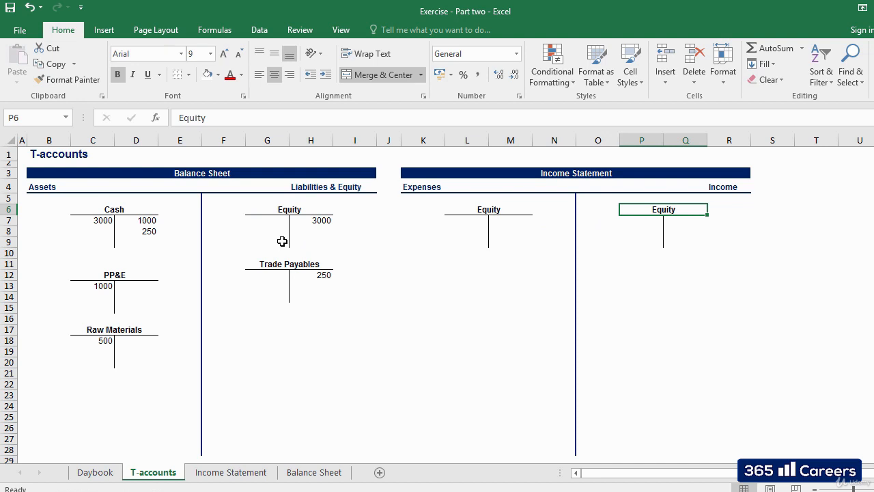
{"action": "type", "text": "Re"}
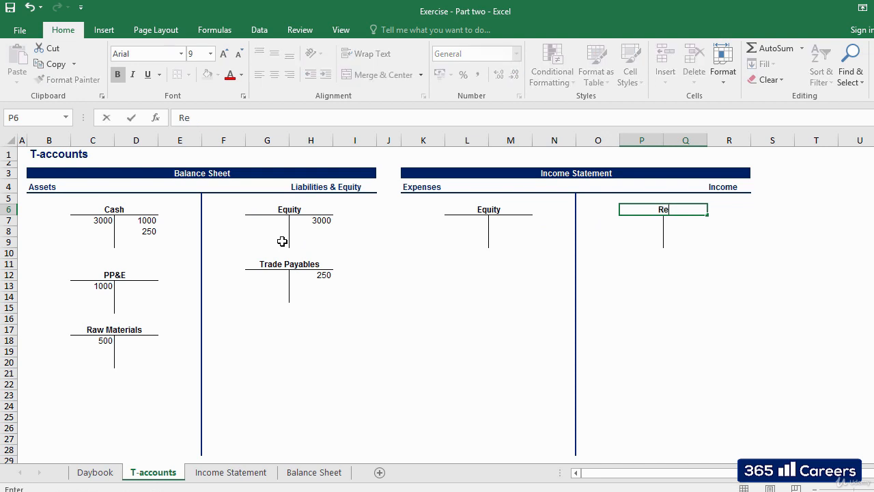
{"action": "type", "text": "venues"}
{"action": "key", "text": "ctrl+Return"}
Retitle the copied T-account under Expenses, in L6, as Cost of goods sold
{"action": "key", "text": "Left"}
{"action": "key", "text": "Left"}
{"action": "key", "text": "Left"}
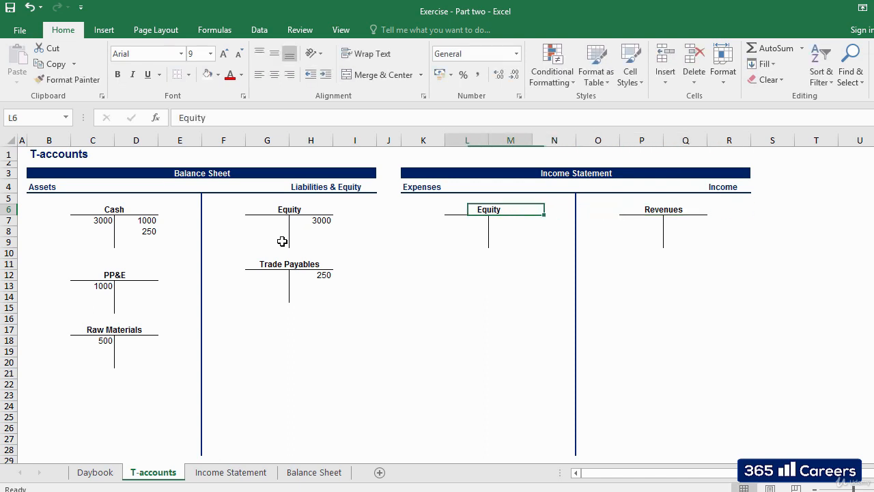
{"action": "type", "text": "o"}
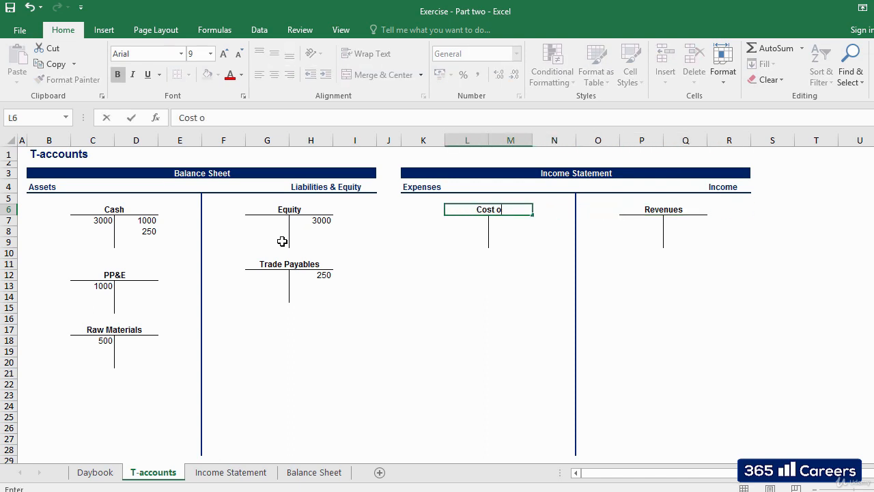
{"action": "type", "text": "f goods sold"}
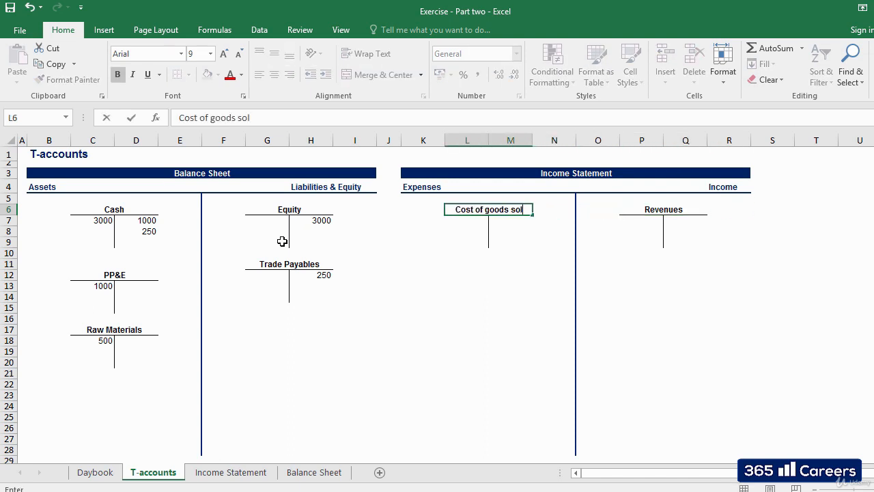
{"action": "key", "text": "Right"}
{"action": "key", "text": "Right"}
{"action": "key", "text": "Right"}
{"action": "key", "text": "Down"}
{"action": "key", "text": "Down"}
{"action": "key", "text": "Down"}
{"action": "key", "text": "Down"}
{"action": "key", "text": "Down"}
{"action": "key", "text": "Down"}
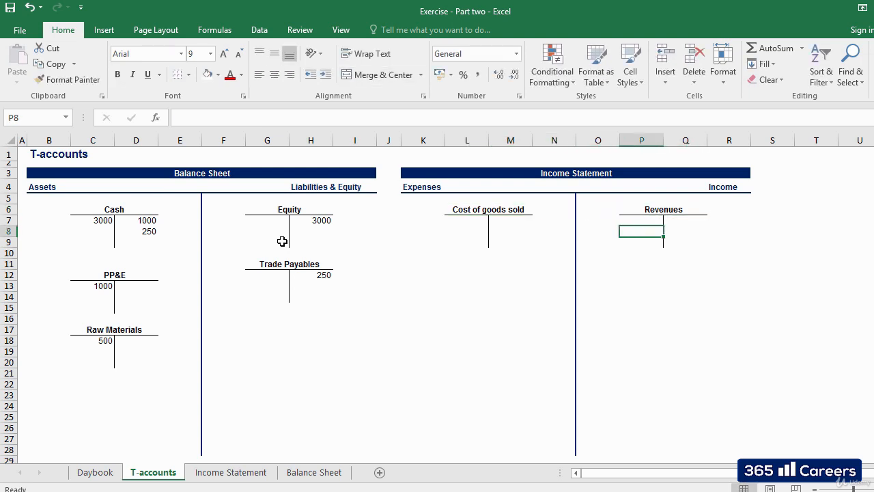
{"action": "key", "text": "Left"}
{"action": "key", "text": "Left"}
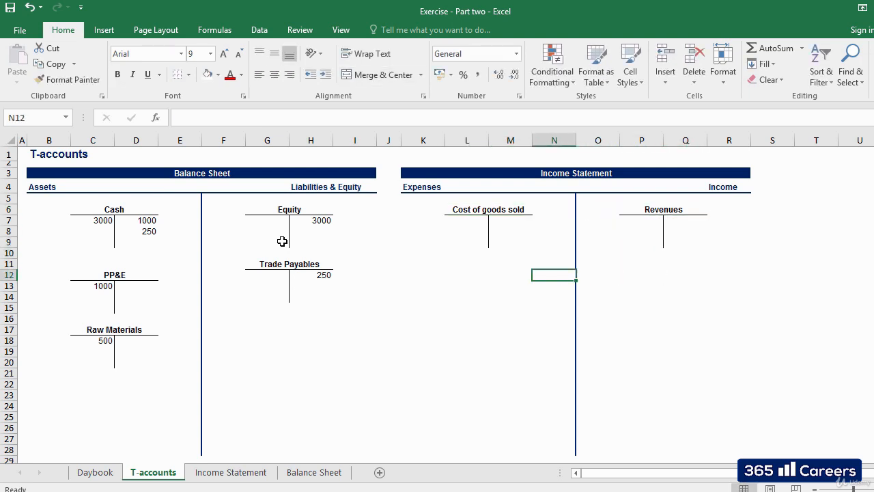
{"action": "key", "text": "Left"}
{"action": "key", "text": "Left"}
{"action": "key", "text": "Up"}
{"action": "key", "text": "Up"}
{"action": "key", "text": "Up"}
{"action": "key", "text": "Up"}
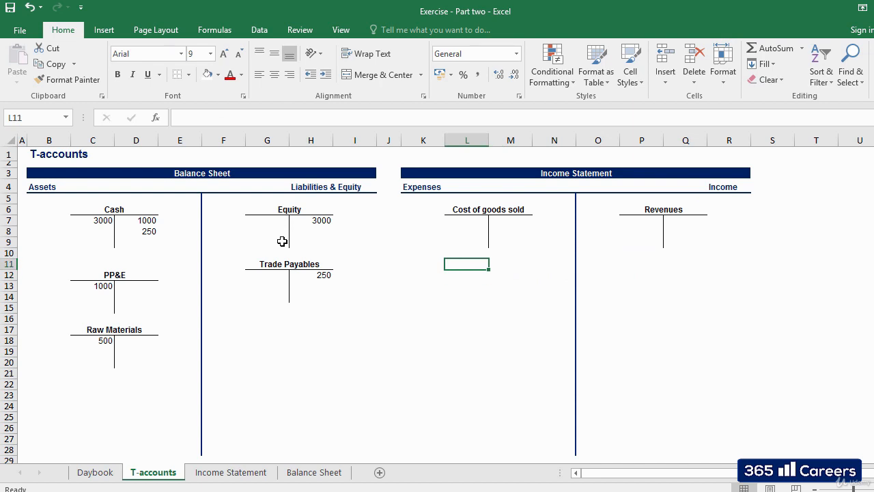
{"action": "key", "text": "Up"}
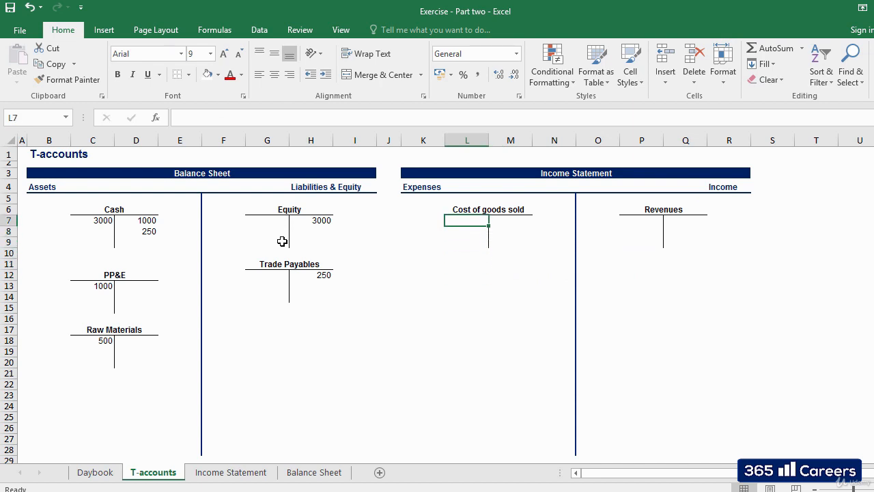
{"action": "key", "text": "Left"}
{"action": "key", "text": "Left"}
{"action": "key", "text": "Left"}
{"action": "key", "text": "Down"}
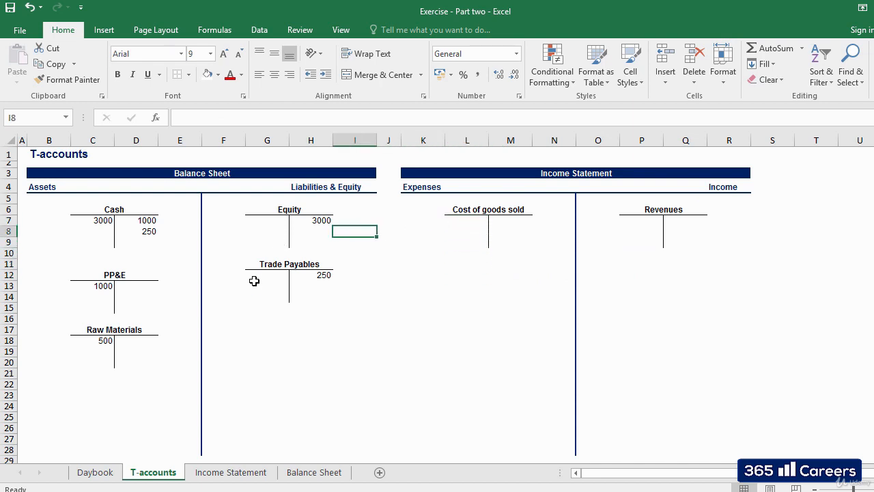
Post 400 as a credit to Raw Materials in D18 and as a debit to Cost of goods sold in L7
{"action": "left_click", "coordinate": [124, 342]}
{"action": "type", "text": "400"}
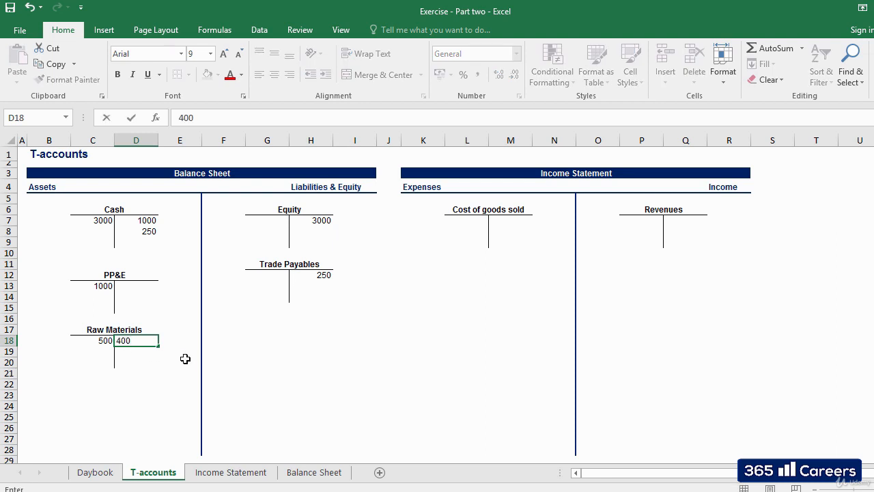
{"action": "key", "text": "Tab"}
{"action": "left_click", "coordinate": [479, 220]}
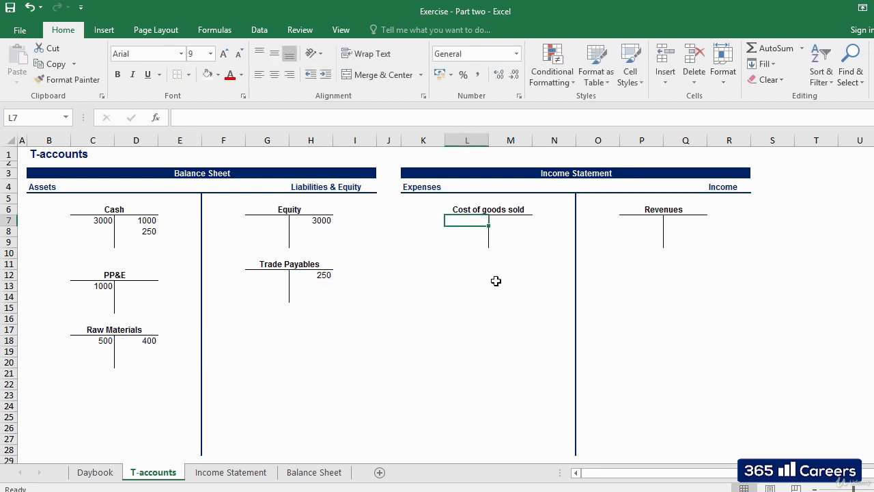
{"action": "type", "text": "400"}
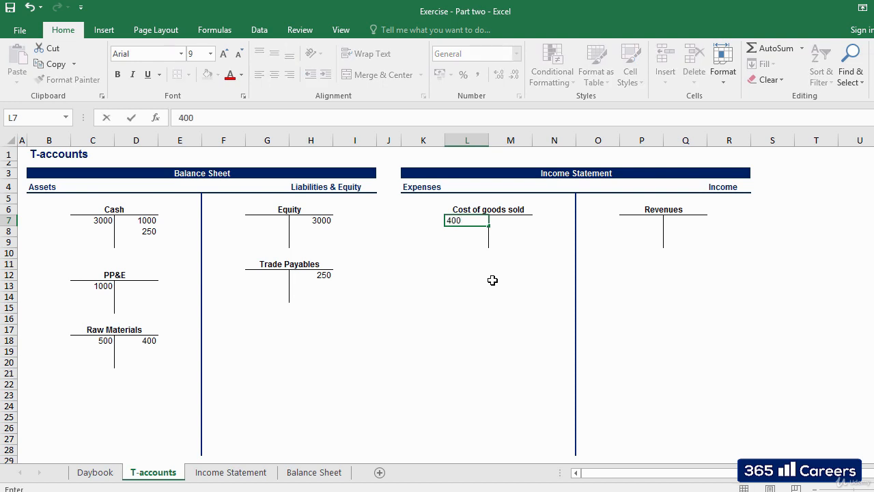
{"action": "key", "text": "Tab"}
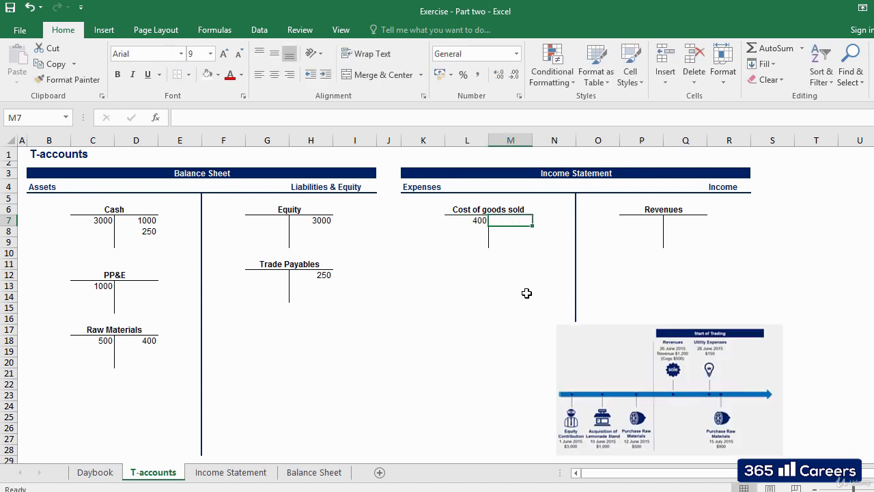
{"action": "left_click", "coordinate": [527, 293]}
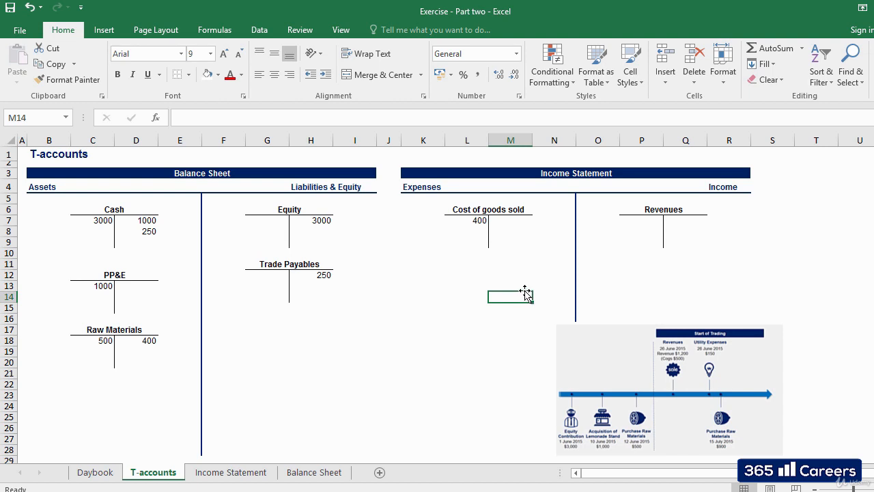
On the Daybook sheet, copy the 26 Jun 2015 date from B13 to B14 for a new Balance Sheet entry
{"action": "key", "text": "ctrl+Page_Up"}
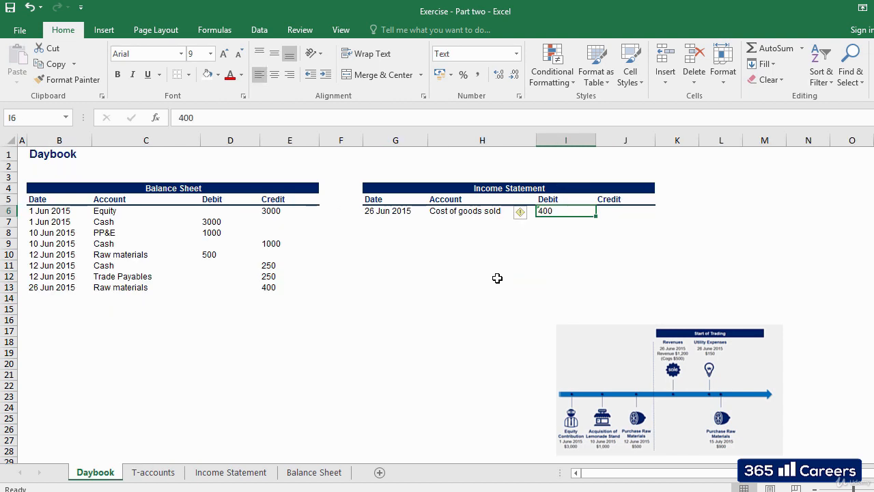
{"action": "left_click", "coordinate": [486, 267]}
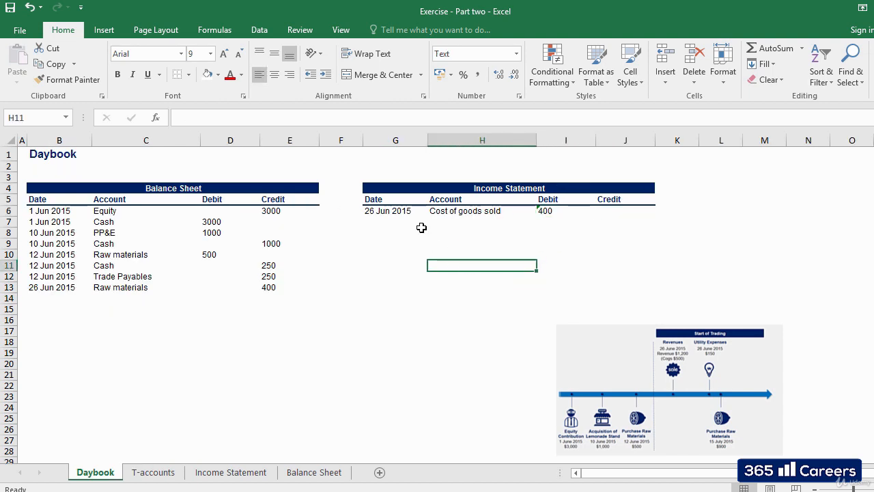
{"action": "left_click", "coordinate": [400, 221]}
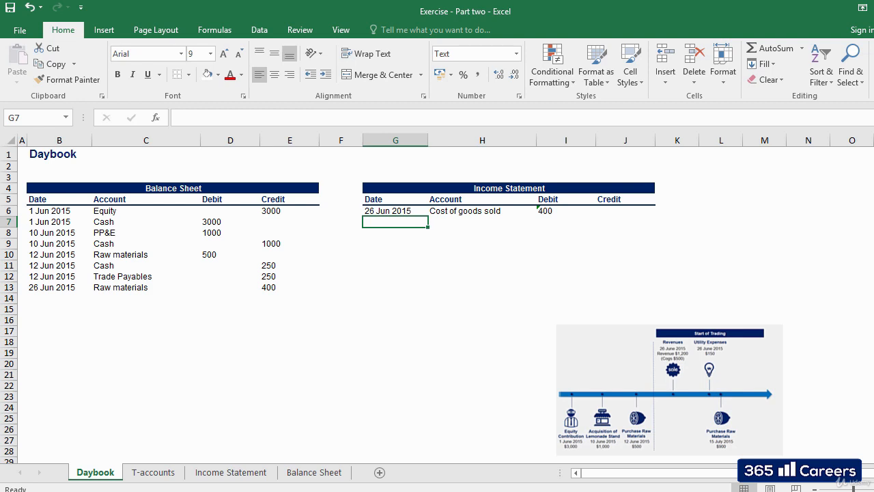
{"action": "key", "text": "Up"}
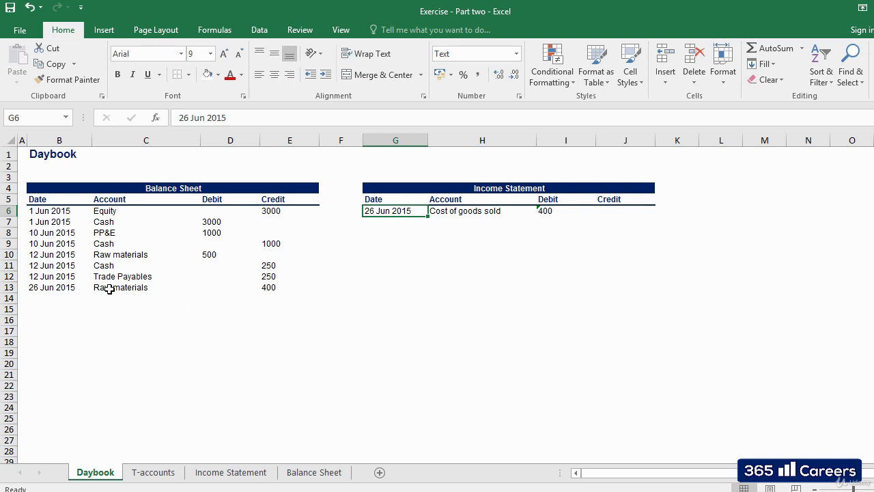
{"action": "left_click", "coordinate": [74, 287]}
{"action": "key", "text": "ctrl+c"}
{"action": "key", "text": "Down"}
{"action": "key", "text": "ctrl+v"}
{"action": "key", "text": "Right"}
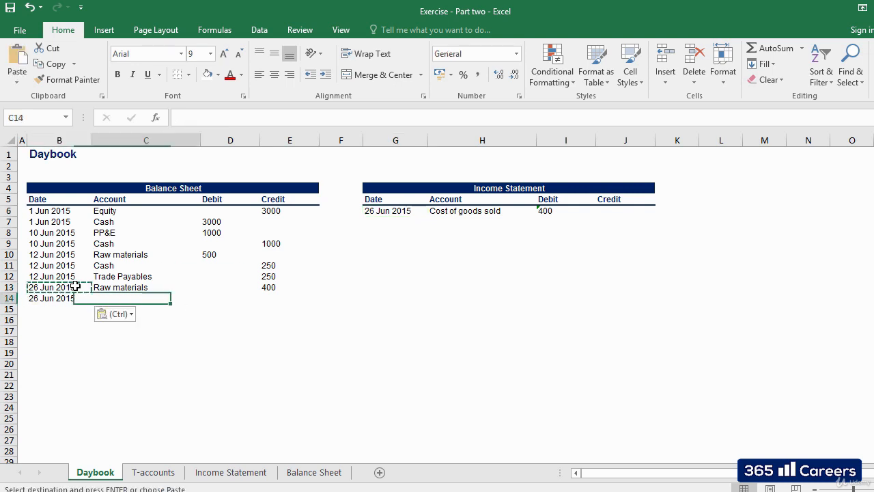
Record Cash as the Balance Sheet account in C14 with a debit of 1200 in D14
{"action": "type", "text": "Cash"}
{"action": "key", "text": "Right"}
{"action": "key", "text": "Right"}
{"action": "key", "text": "Left"}
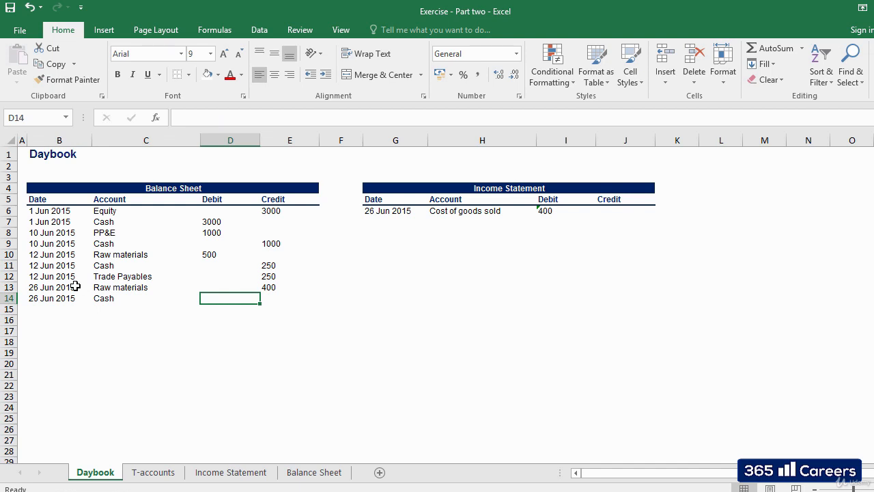
{"action": "type", "text": "1200"}
{"action": "key", "text": "Right"}
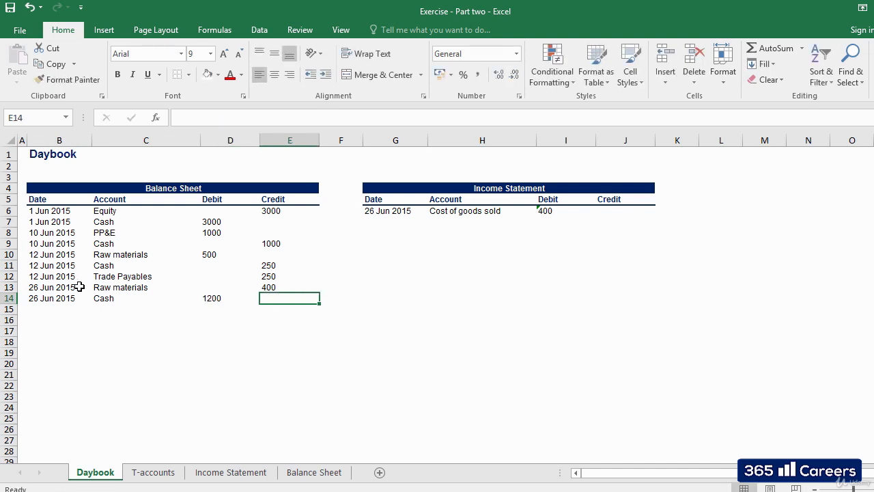
{"action": "left_click", "coordinate": [222, 299]}
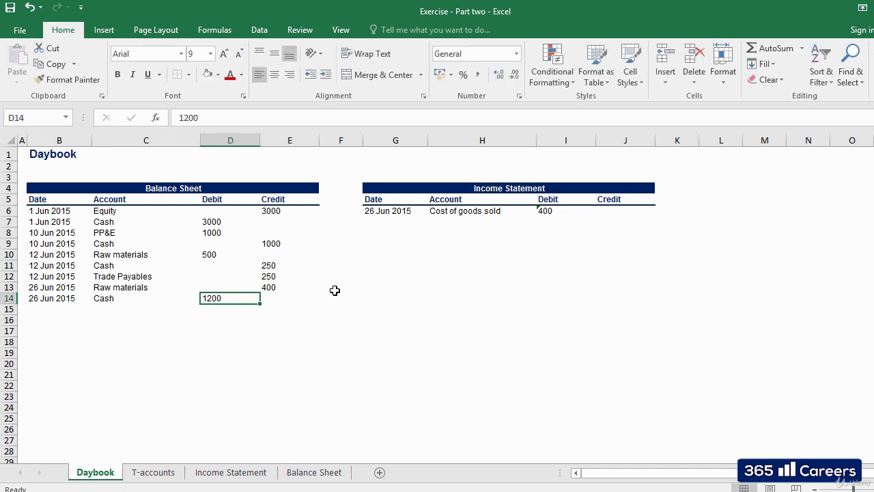
Copy the 26 Jun 2015 date from G6 to G7 for a new Income Statement entry
{"action": "left_click", "coordinate": [394, 220]}
{"action": "left_click", "coordinate": [392, 212]}
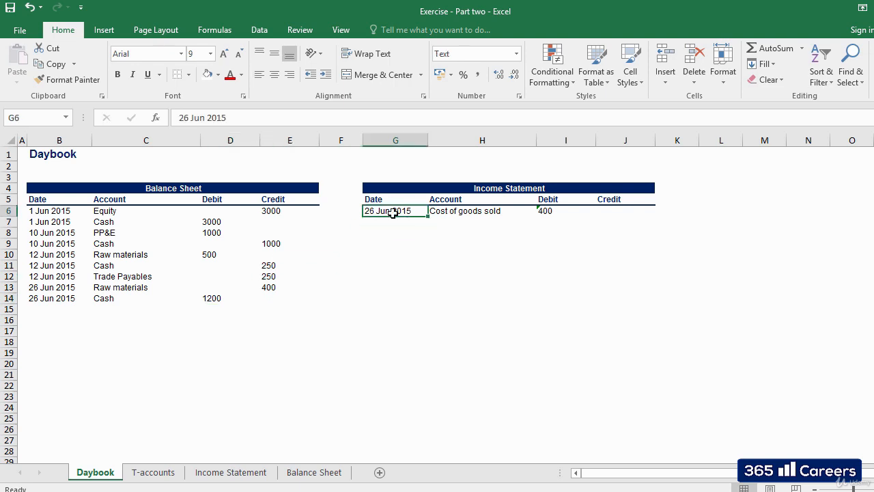
{"action": "key", "text": "ctrl+c"}
{"action": "key", "text": "Down"}
{"action": "key", "text": "ctrl+v"}
{"action": "key", "text": "Right"}
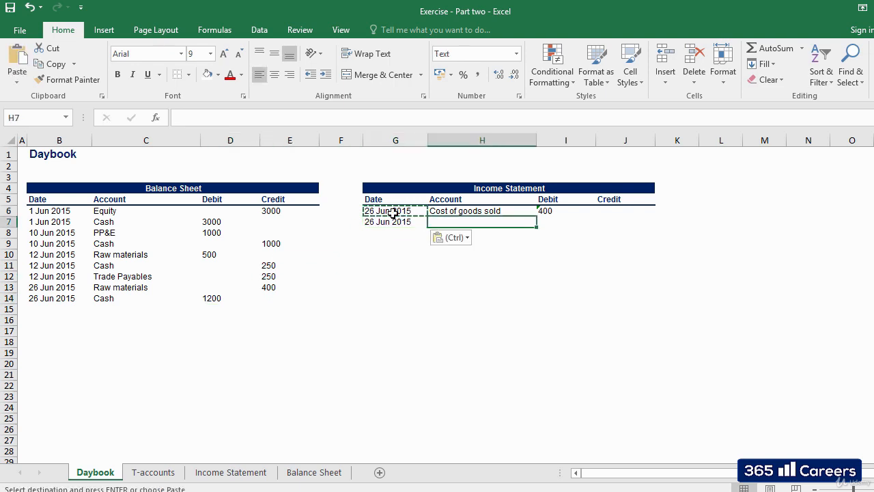
Record Revenues as the Income Statement account in H7 with a credit of 1200 in J7
{"action": "type", "text": "Revenues"}
{"action": "key", "text": "Tab"}
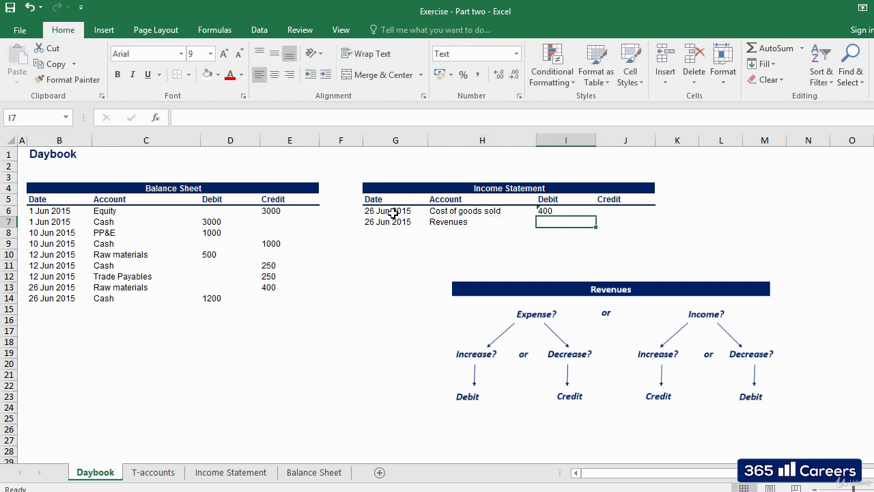
{"action": "left_click", "coordinate": [448, 222]}
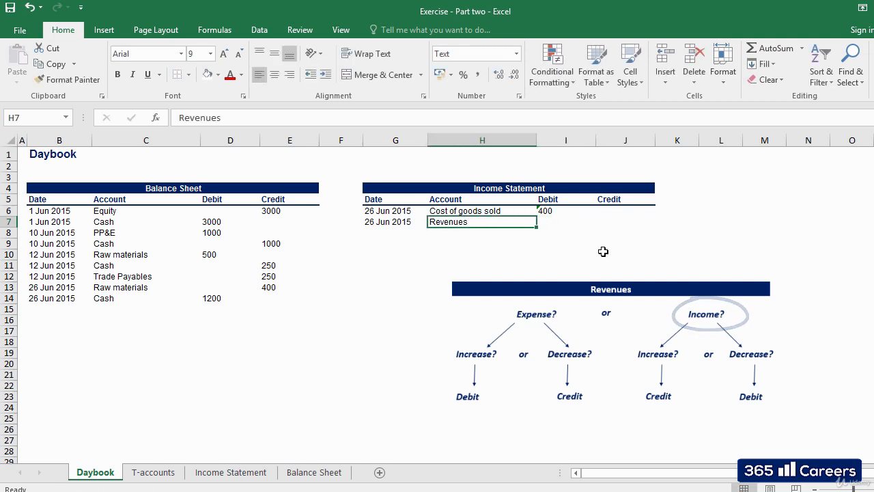
{"action": "left_click", "coordinate": [626, 223]}
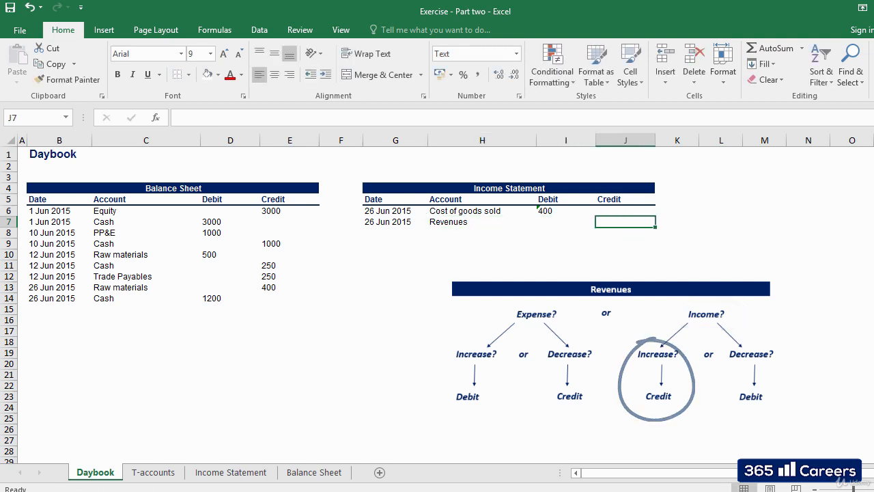
{"action": "type", "text": "1200"}
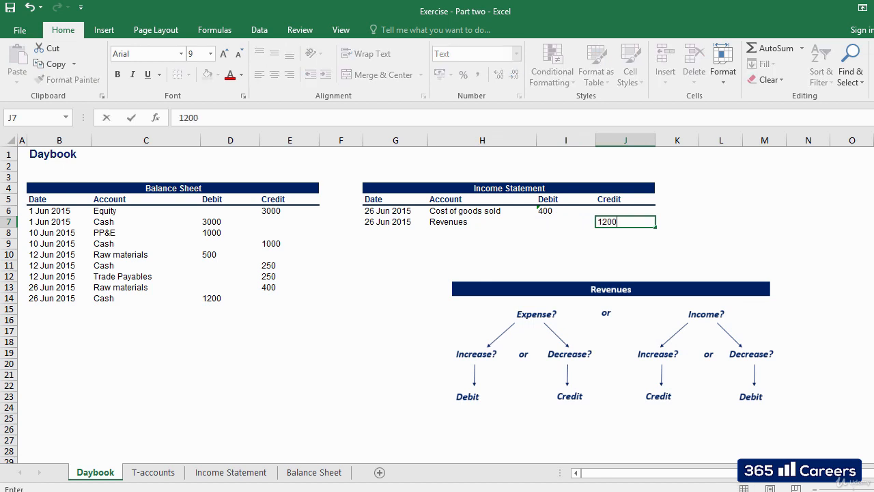
{"action": "key", "text": "Right"}
{"action": "key", "text": "Left"}
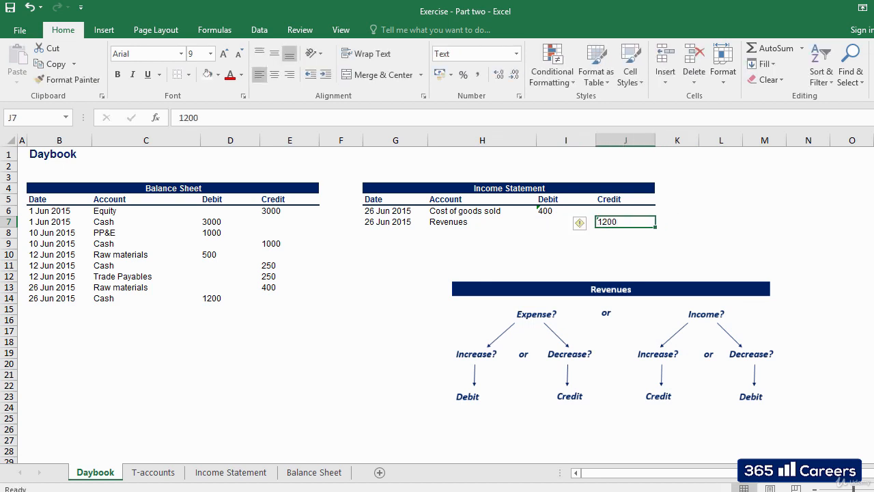
{"action": "left_click", "coordinate": [626, 298]}
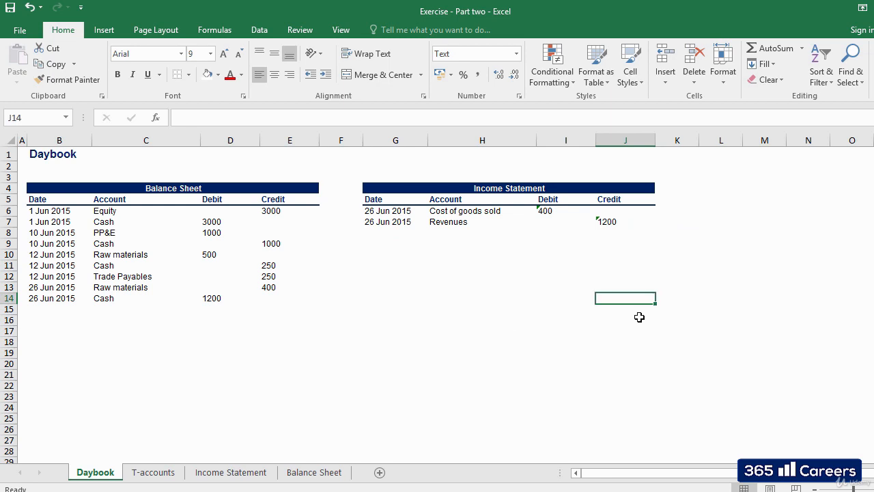
On the T-accounts sheet, post 1200 as a debit to Cash in C8 and as a credit to Revenues in Q7
{"action": "key", "text": "ctrl+Page_Down"}
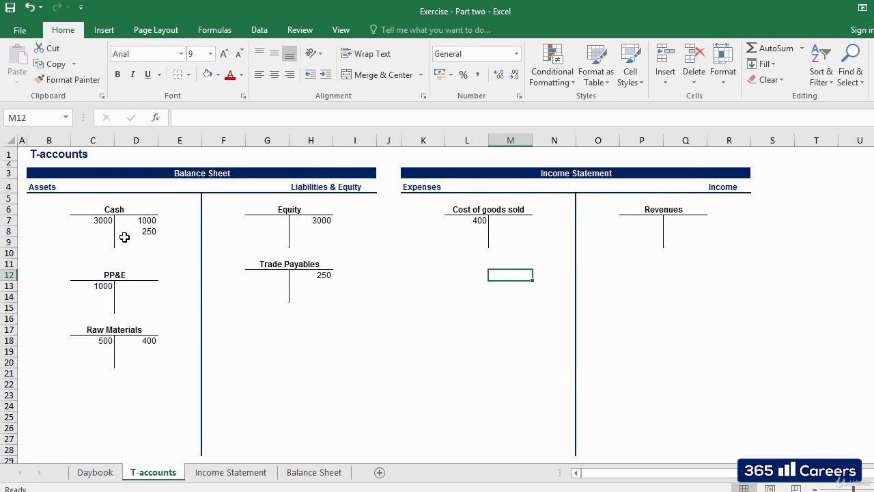
{"action": "left_click", "coordinate": [104, 231]}
{"action": "type", "text": "1200"}
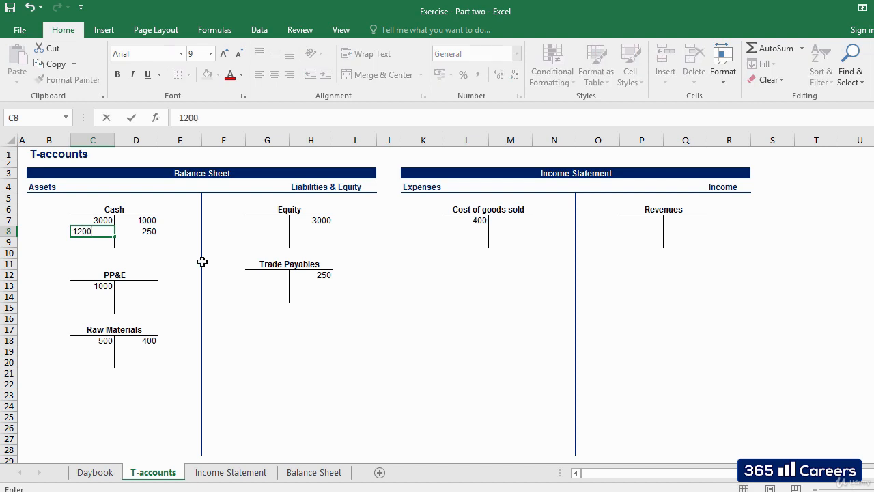
{"action": "key", "text": "Tab"}
{"action": "left_click", "coordinate": [676, 220]}
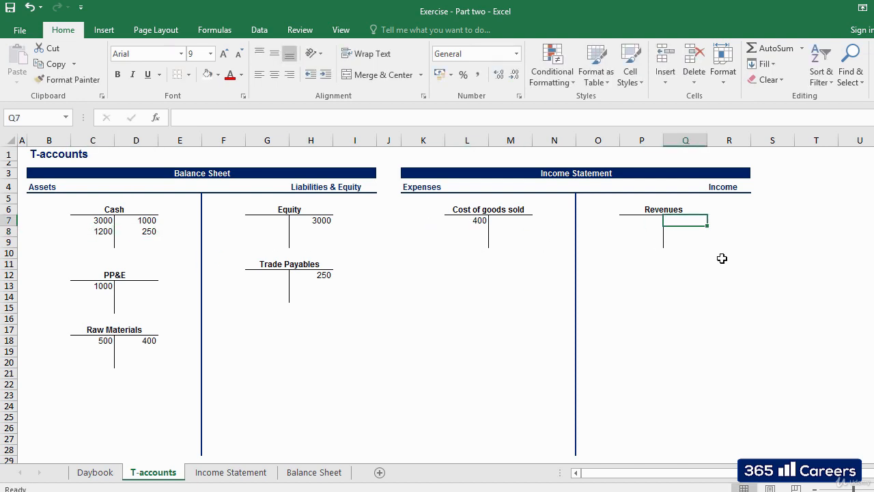
{"action": "type", "text": "1200"}
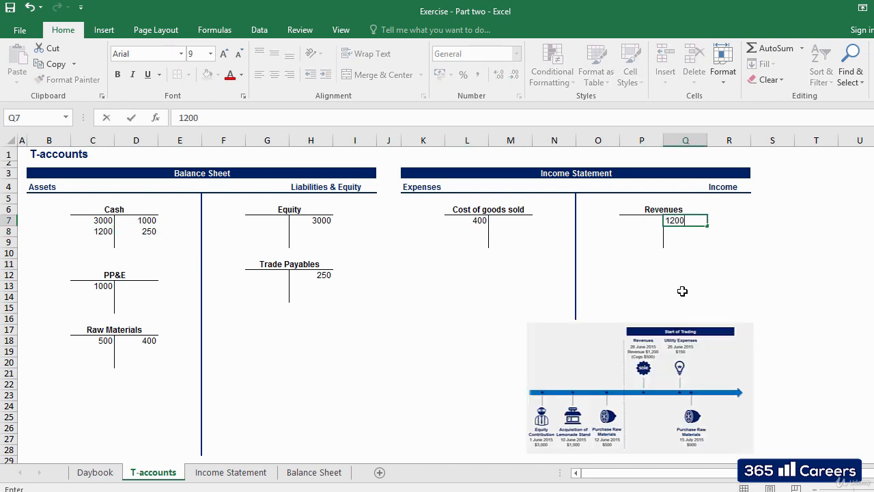
{"action": "left_click", "coordinate": [682, 286]}
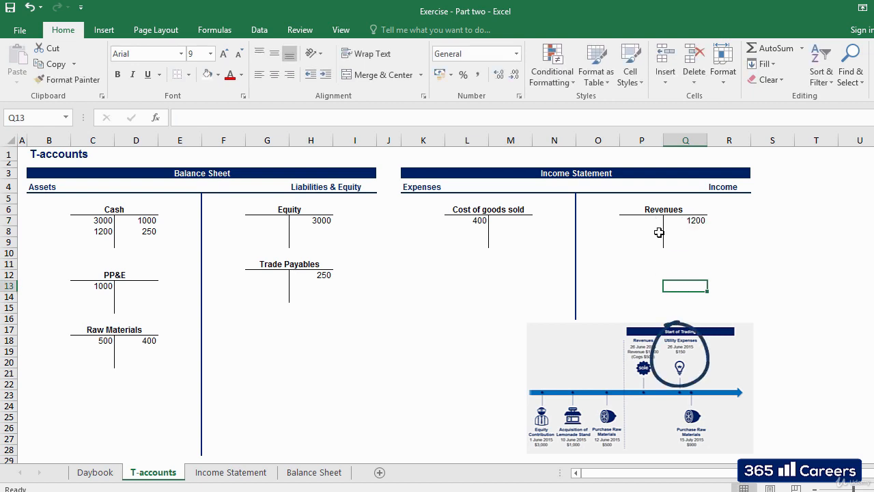
On the Daybook sheet, copy the 26 Jun 2015 date from G7 to G8 for a new Income Statement entry
{"action": "key", "text": "ctrl+Page_Up"}
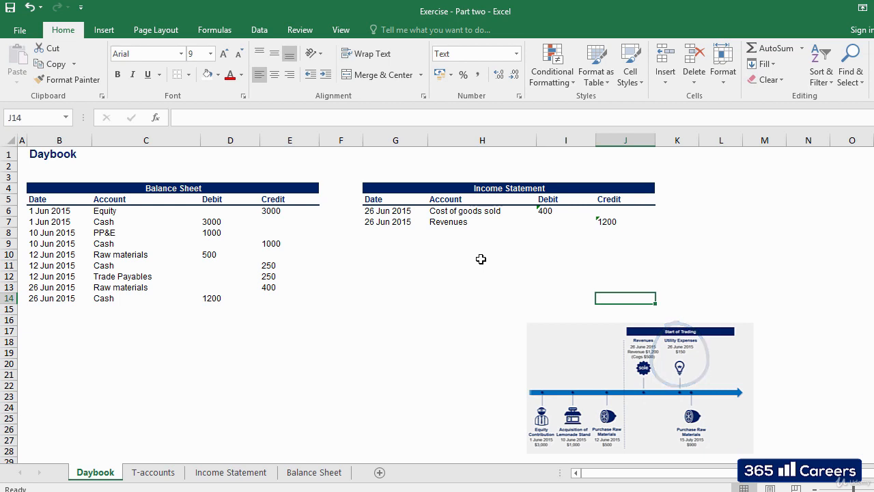
{"action": "left_click", "coordinate": [396, 234]}
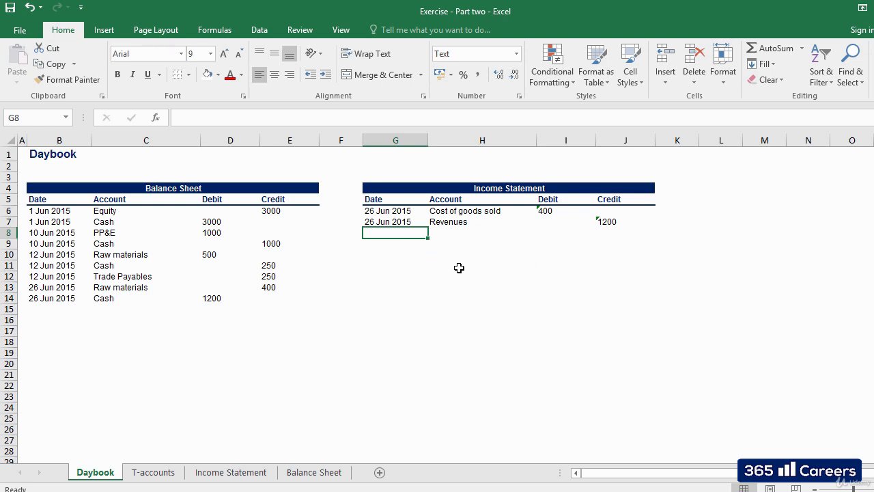
{"action": "key", "text": "Up"}
{"action": "key", "text": "ctrl+c"}
{"action": "key", "text": "Down"}
{"action": "key", "text": "ctrl+v"}
Enter Utility expenses as the Income Statement account in H8
{"action": "key", "text": "Right"}
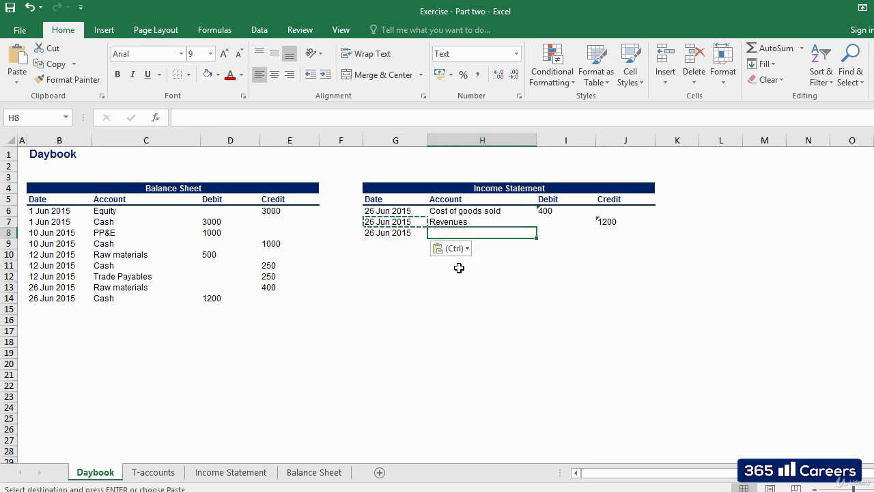
{"action": "type", "text": "Utilitie"}
{"action": "key", "text": "BackSpace"}
{"action": "key", "text": "BackSpace"}
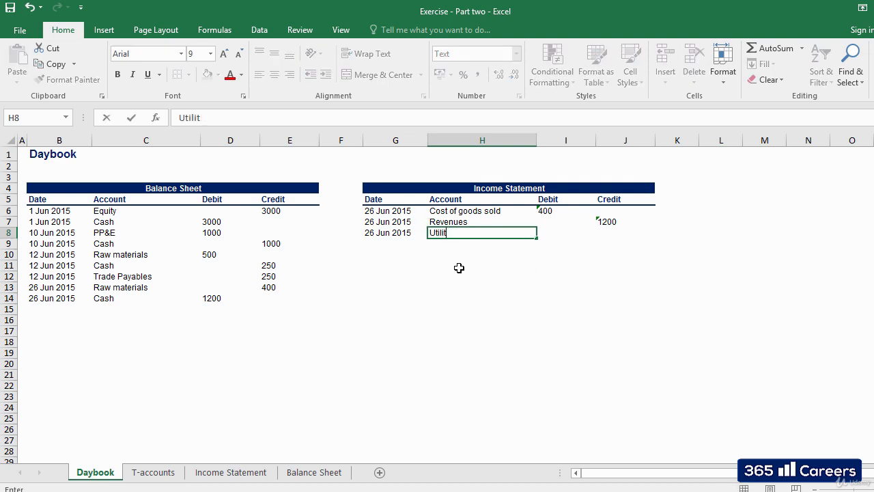
{"action": "type", "text": "y expenses"}
{"action": "key", "text": "Right"}
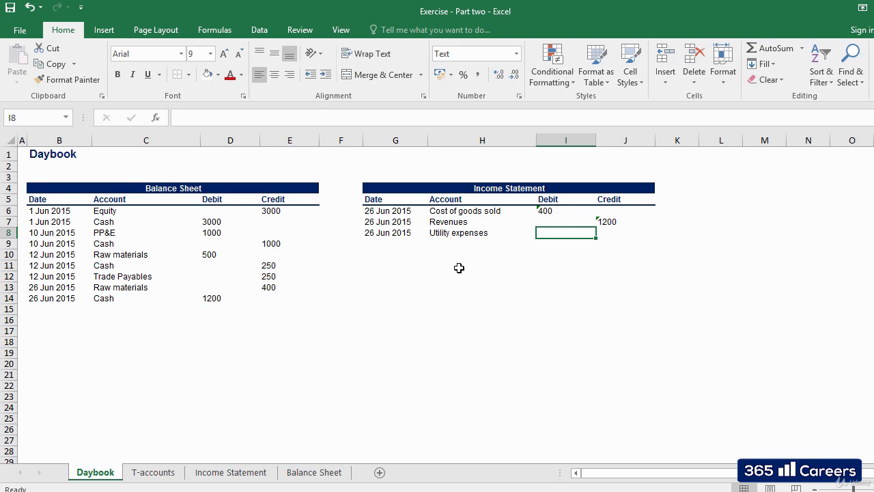
{"action": "key", "text": "Left"}
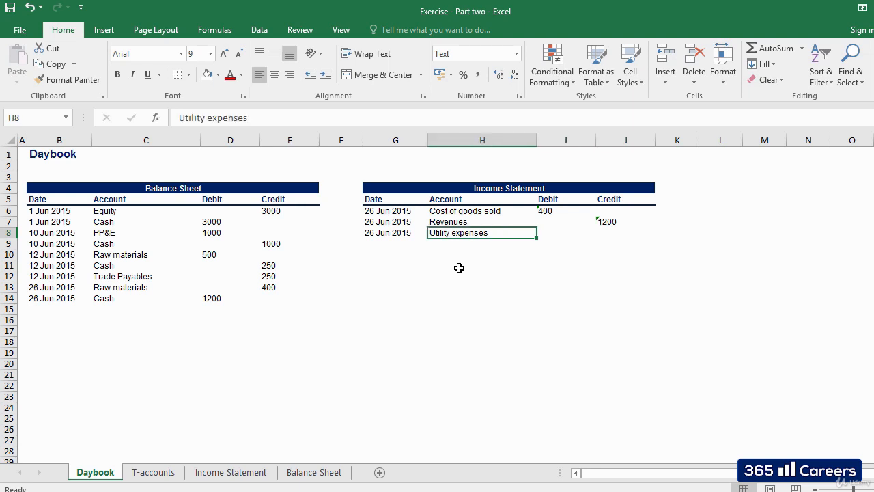
{"action": "key", "text": "Right"}
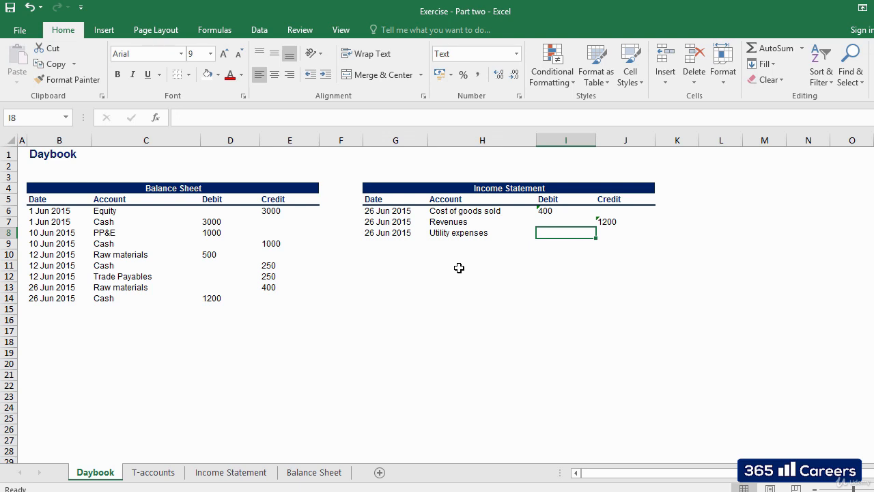
{"action": "key", "text": "Right"}
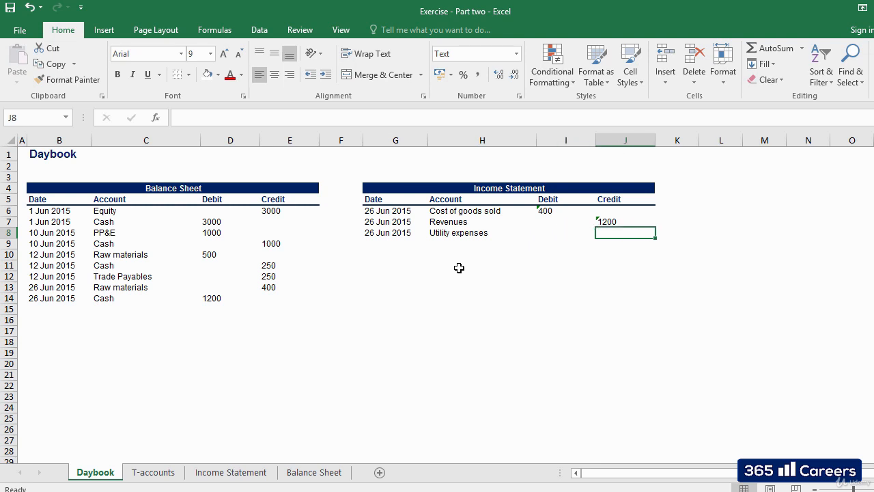
{"action": "left_click", "coordinate": [435, 213]}
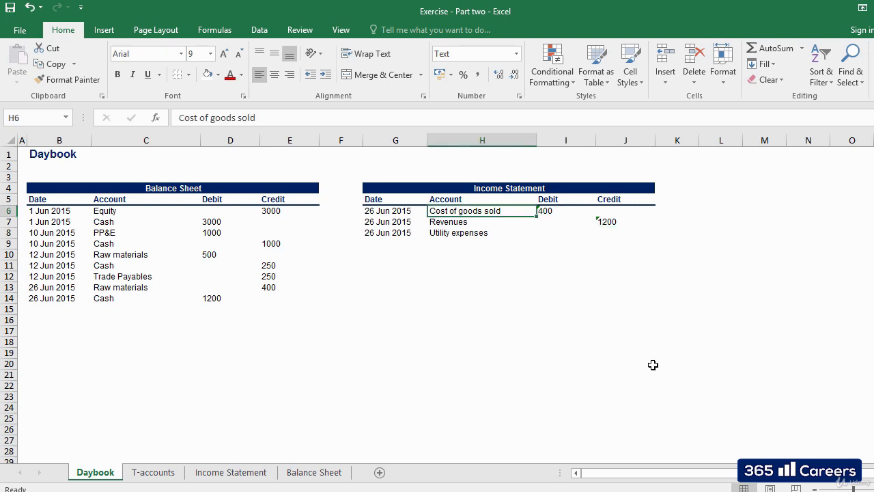
{"action": "left_click", "coordinate": [460, 235]}
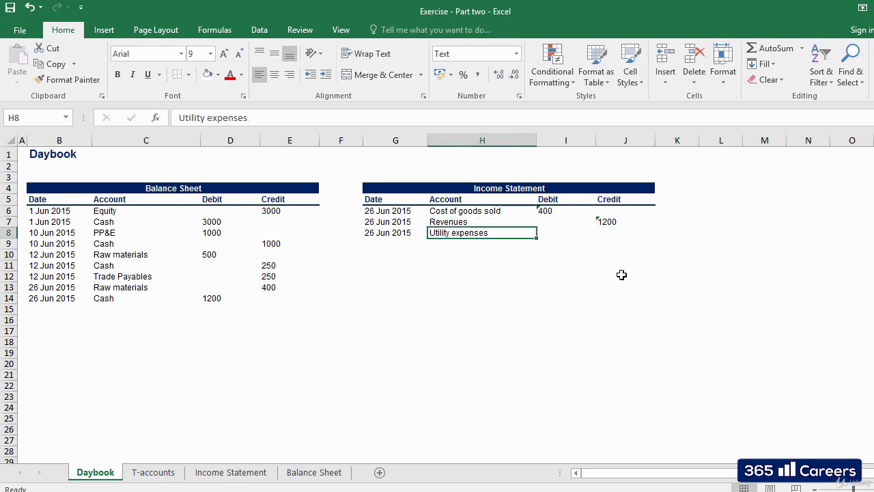
{"action": "left_click", "coordinate": [610, 233]}
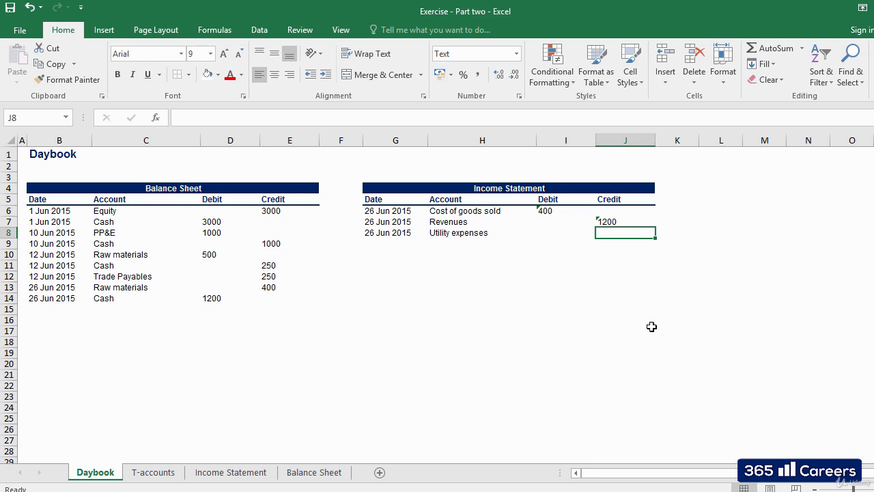
Copy the 26 Jun 2015 date from B14 to B15 for a new Balance Sheet entry
{"action": "left_click", "coordinate": [64, 302]}
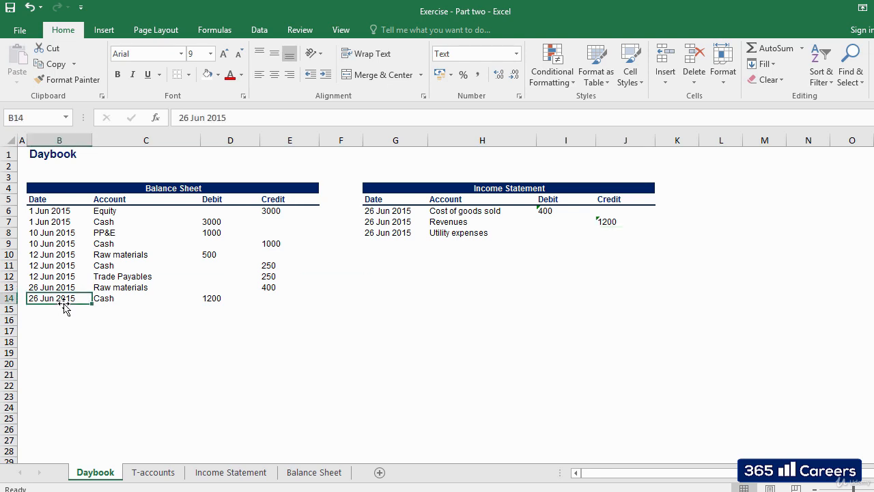
{"action": "key", "text": "ctrl+c"}
{"action": "left_click", "coordinate": [65, 309]}
{"action": "key", "text": "ctrl+v"}
Copy the Cash account from C14 to C15 and record a credit of 150 for it in E15
{"action": "key", "text": "Up"}
{"action": "key", "text": "Right"}
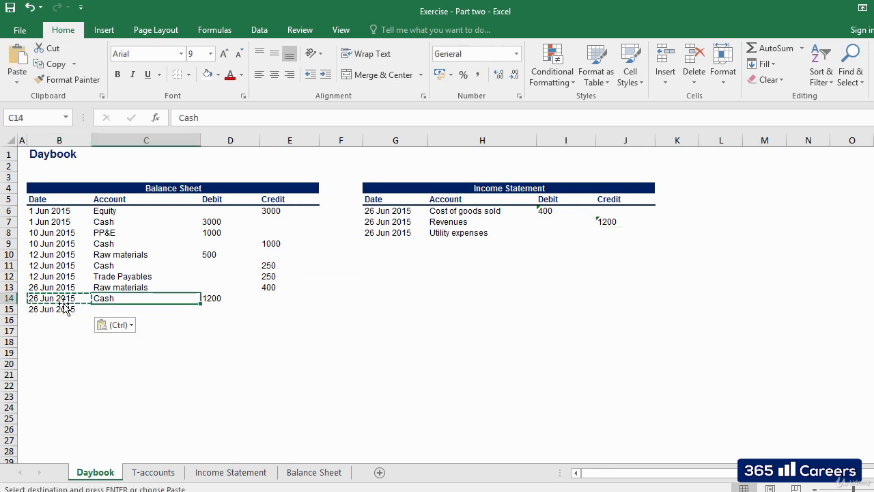
{"action": "key", "text": "ctrl+c"}
{"action": "key", "text": "Down"}
{"action": "key", "text": "ctrl+v"}
{"action": "key", "text": "Escape"}
{"action": "key", "text": "Right"}
{"action": "key", "text": "Right"}
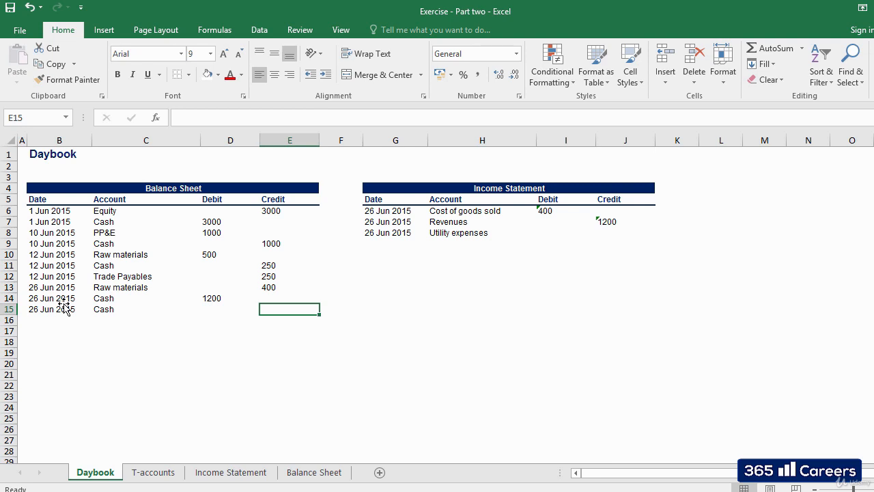
{"action": "type", "text": "1"}
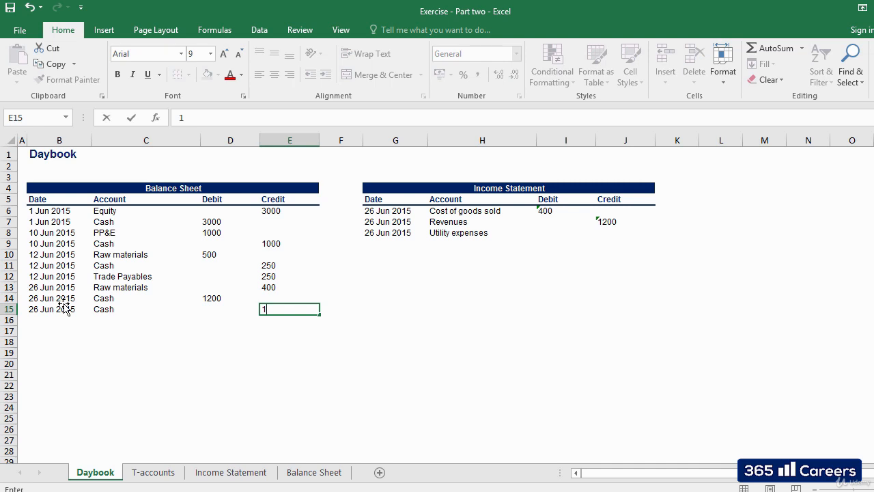
{"action": "type", "text": "50"}
{"action": "key", "text": "Tab"}
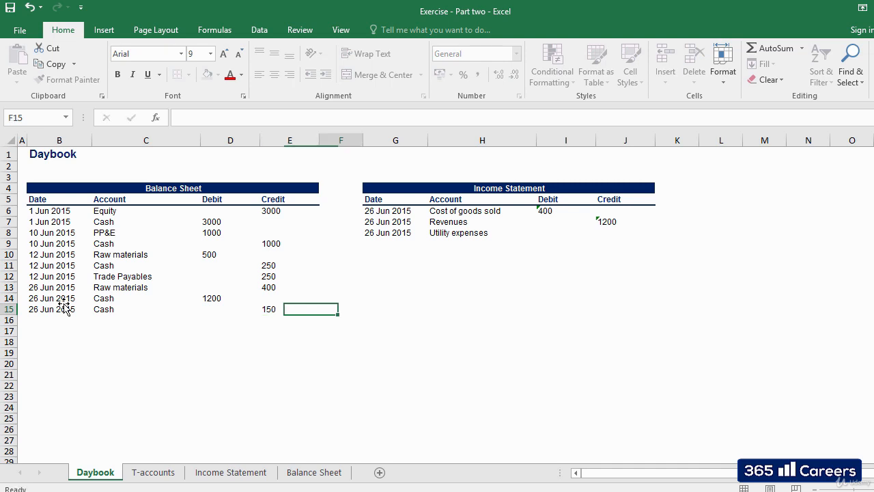
{"action": "left_click", "coordinate": [271, 310]}
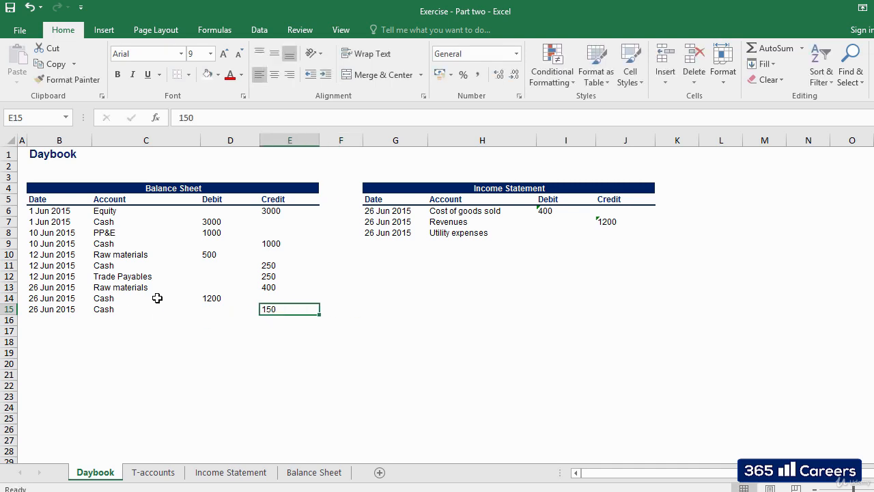
{"action": "left_click", "coordinate": [123, 309]}
Record a debit of 150 for Utility expenses in I8
{"action": "left_click", "coordinate": [511, 235]}
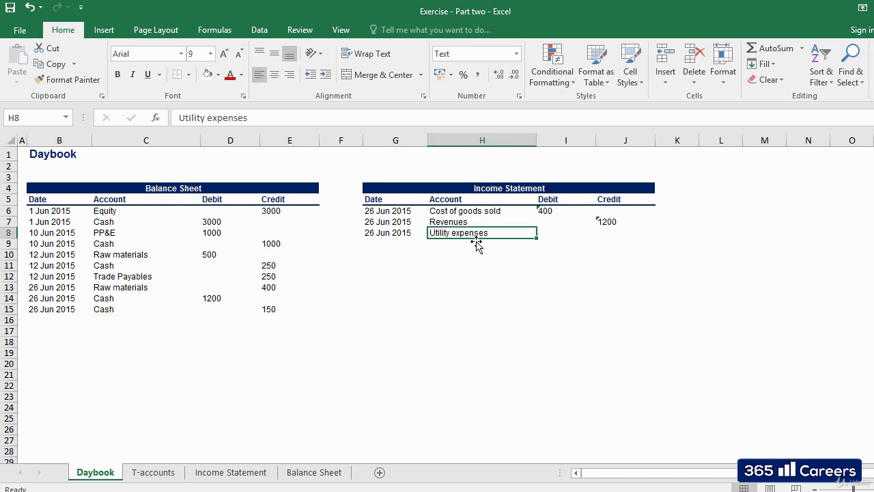
{"action": "left_click", "coordinate": [587, 233]}
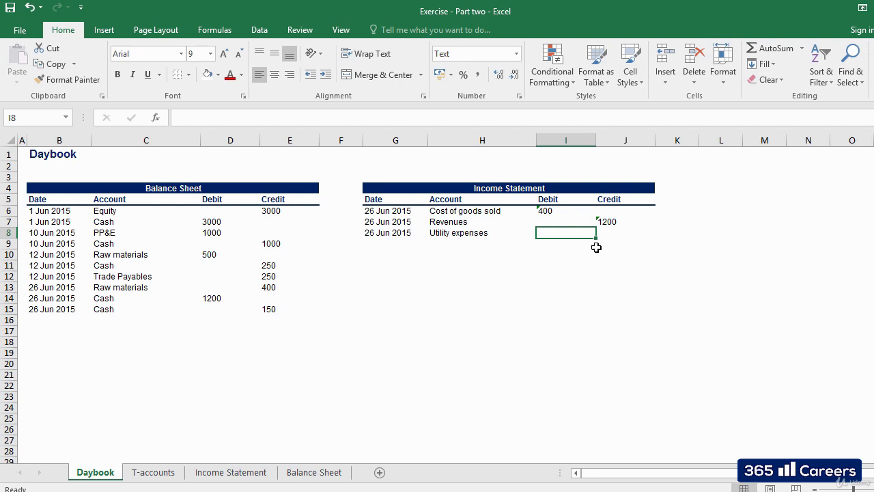
{"action": "type", "text": "150"}
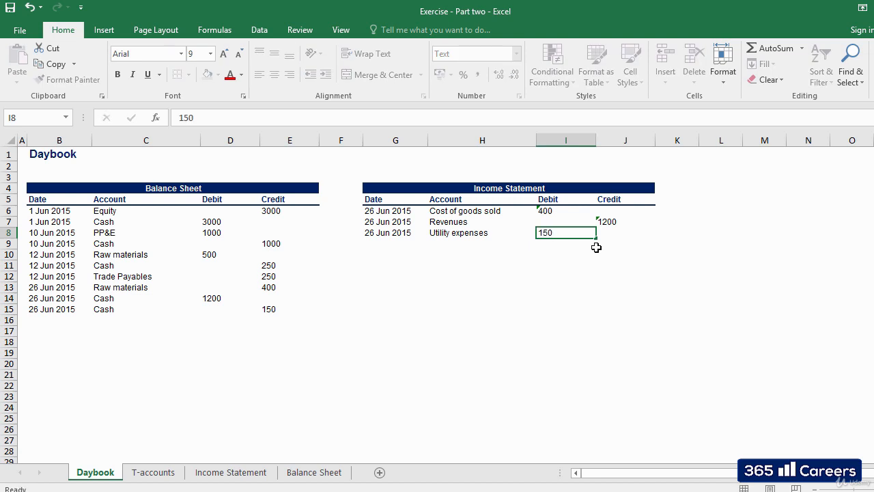
{"action": "key", "text": "Tab"}
{"action": "left_click", "coordinate": [562, 233]}
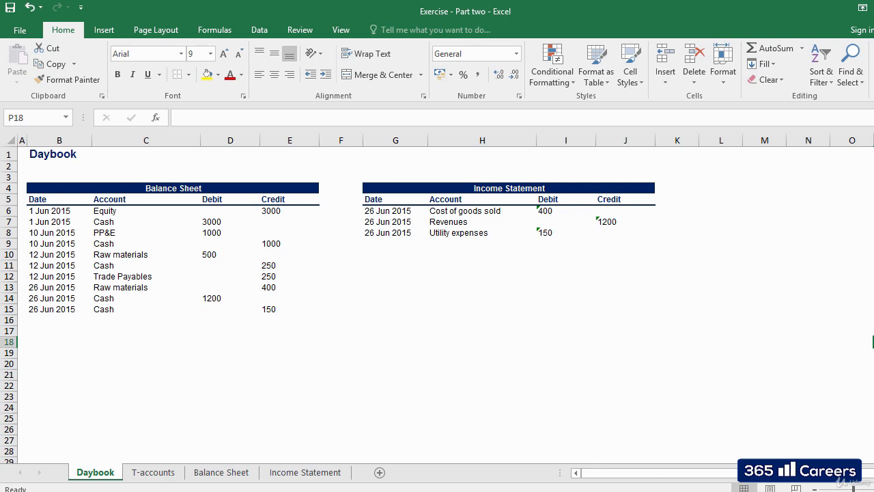
On the T-accounts sheet, copy the Cost of goods sold T-account and paste it below at L12
{"action": "key", "text": "ctrl+Page_Down"}
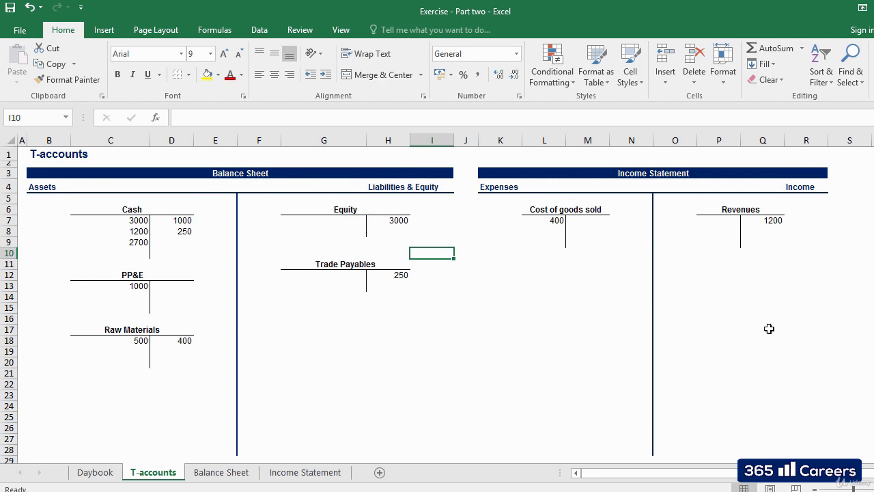
{"action": "left_click_drag", "start_coordinate": [560, 209], "coordinate": [560, 239]}
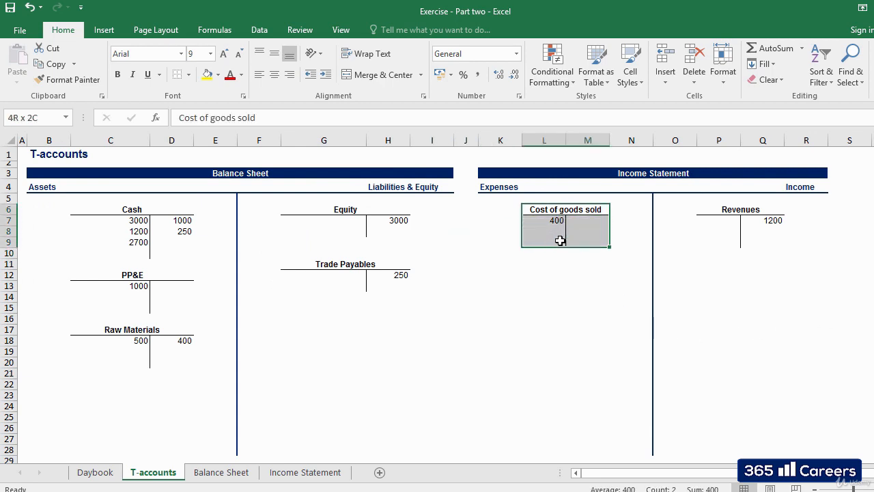
{"action": "key", "text": "ctrl+c"}
{"action": "left_click", "coordinate": [560, 235]}
{"action": "key", "text": "Down"}
{"action": "key", "text": "Down"}
{"action": "key", "text": "Down"}
{"action": "key", "text": "Down"}
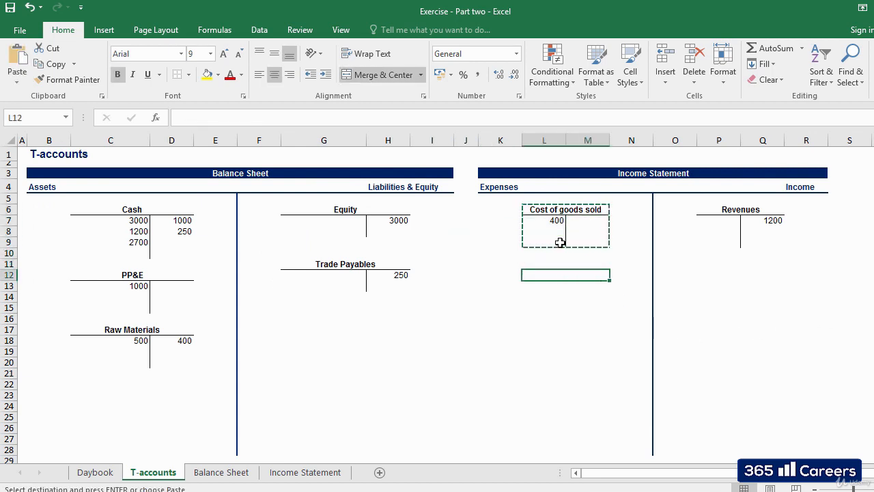
{"action": "key", "text": "ctrl+v"}
Rename the copied T-account in L12 as Utility expenses and clear its debit amount in L13
{"action": "key", "text": "Down"}
{"action": "key", "text": "Up"}
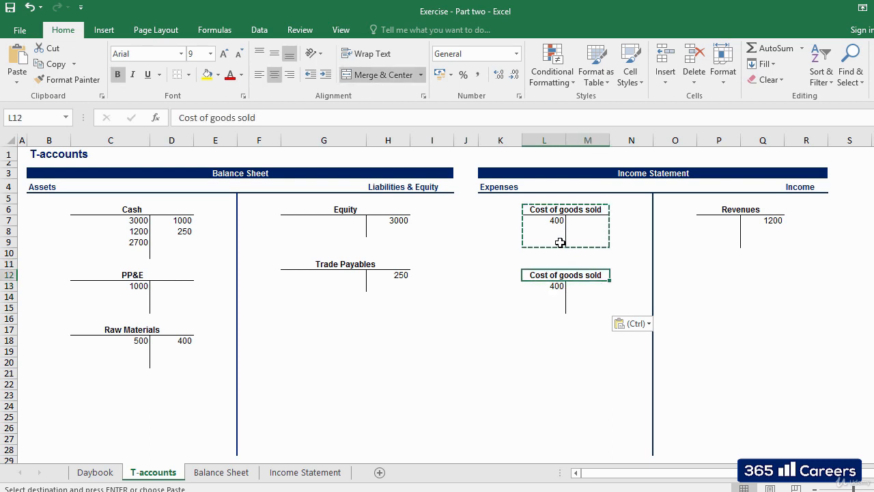
{"action": "type", "text": "Utility expenses"}
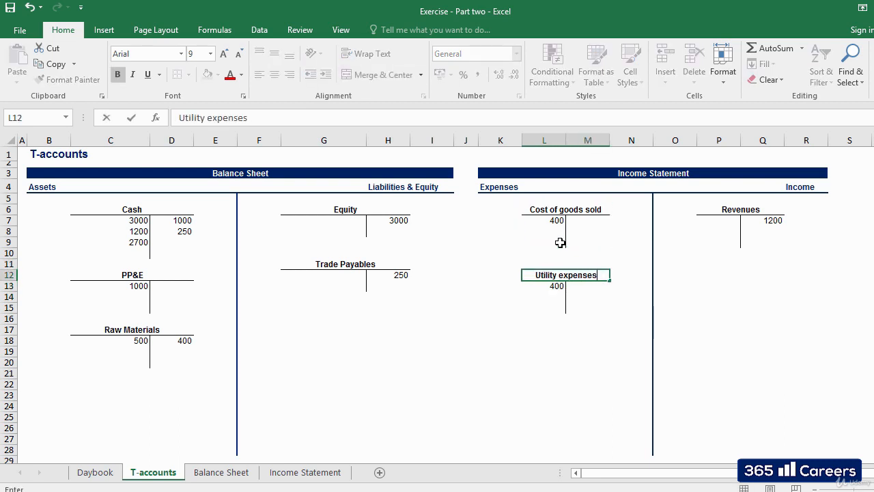
{"action": "key", "text": "Right"}
{"action": "key", "text": "Down"}
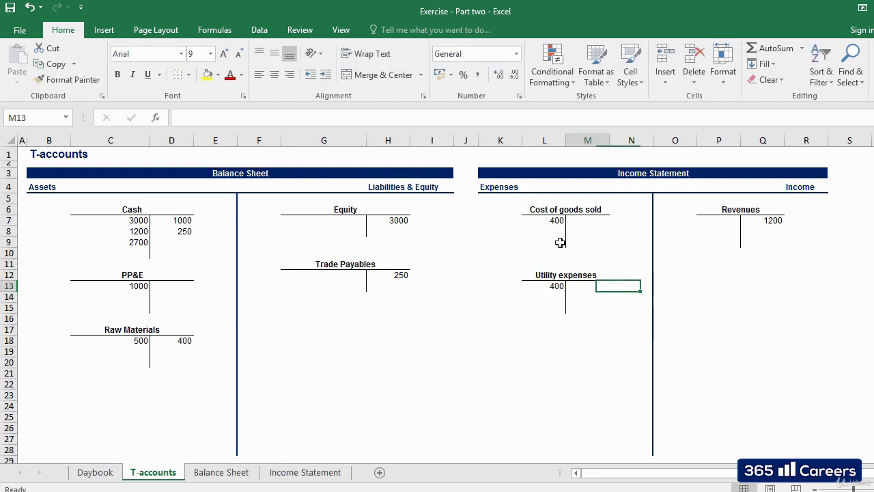
{"action": "key", "text": "Left"}
{"action": "key", "text": "Left"}
{"action": "key", "text": "Delete"}
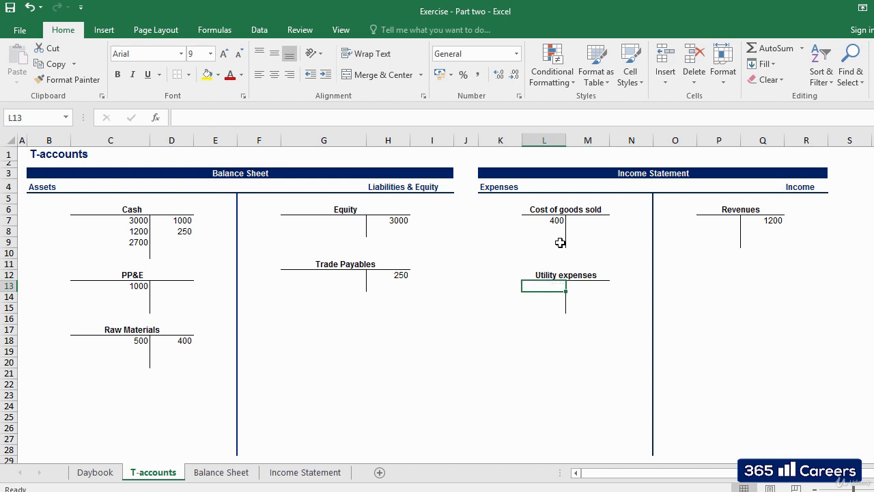
Post 150 as a credit to Cash in D9 and as a debit to Utility expenses in L13
{"action": "left_click", "coordinate": [185, 243]}
{"action": "type", "text": "150"}
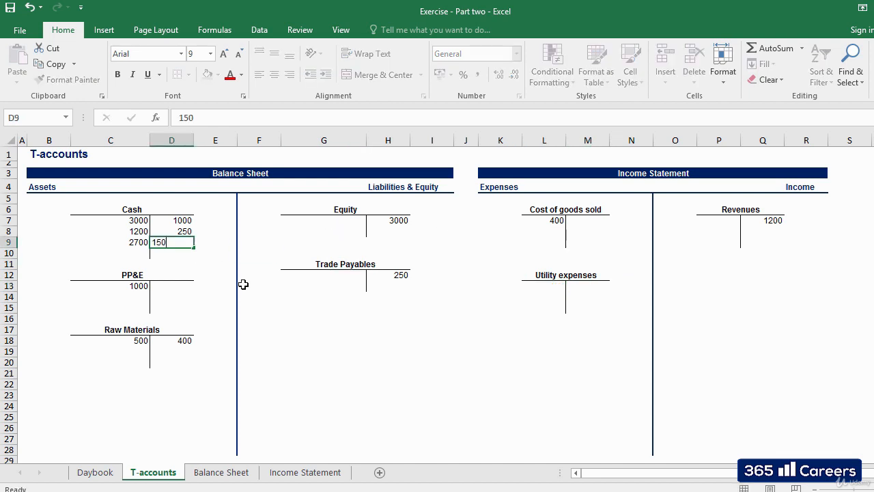
{"action": "key", "text": "Right"}
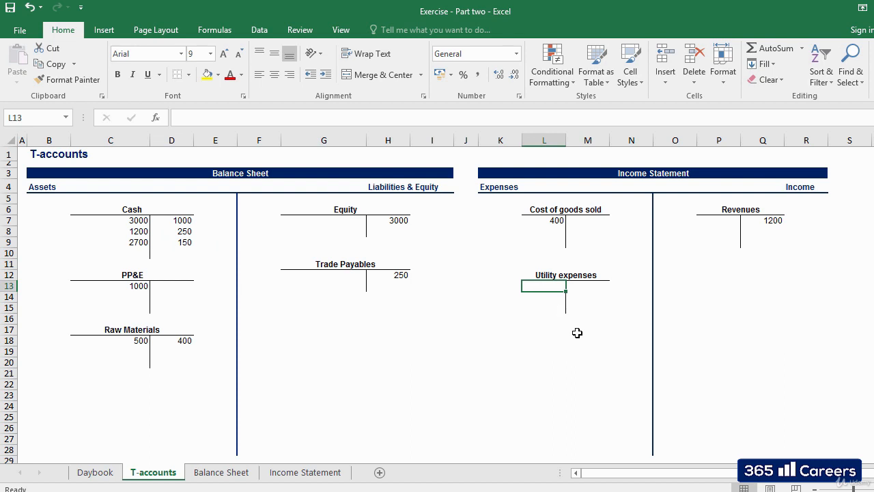
{"action": "type", "text": "150"}
{"action": "key", "text": "Tab"}
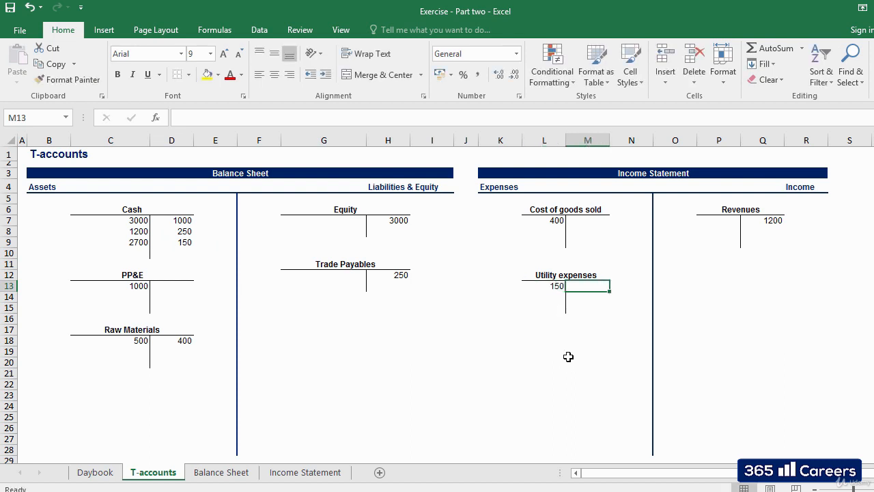
{"action": "left_click", "coordinate": [560, 352]}
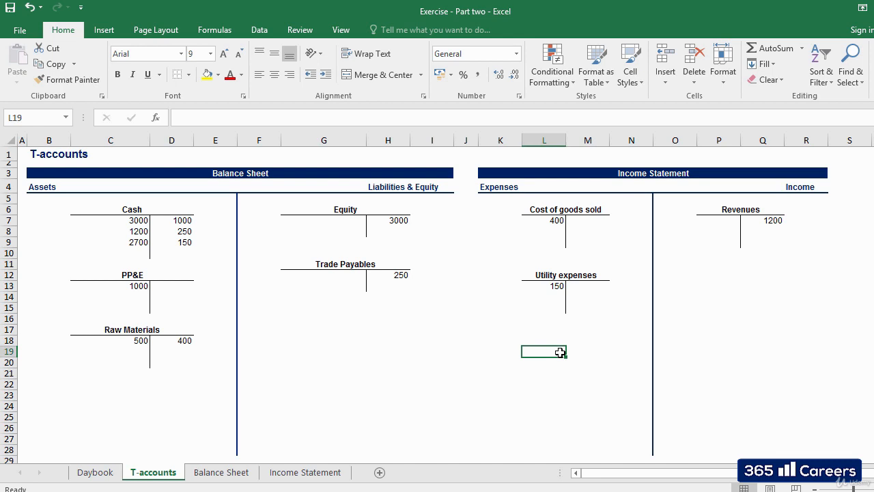